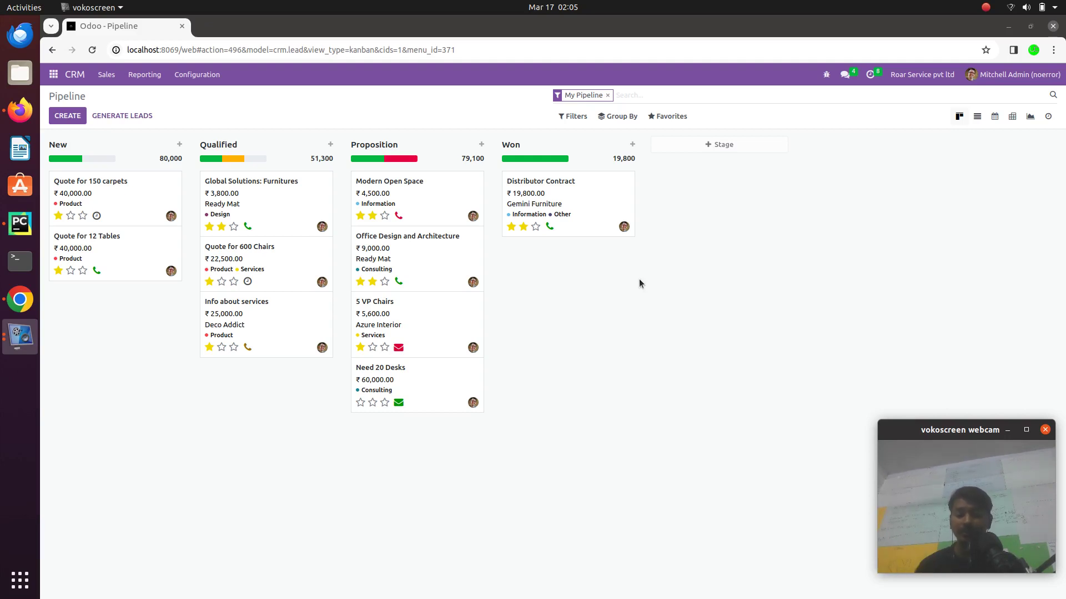
View the general channel's conversation from the message notifications and close its chat window.
click(845, 76)
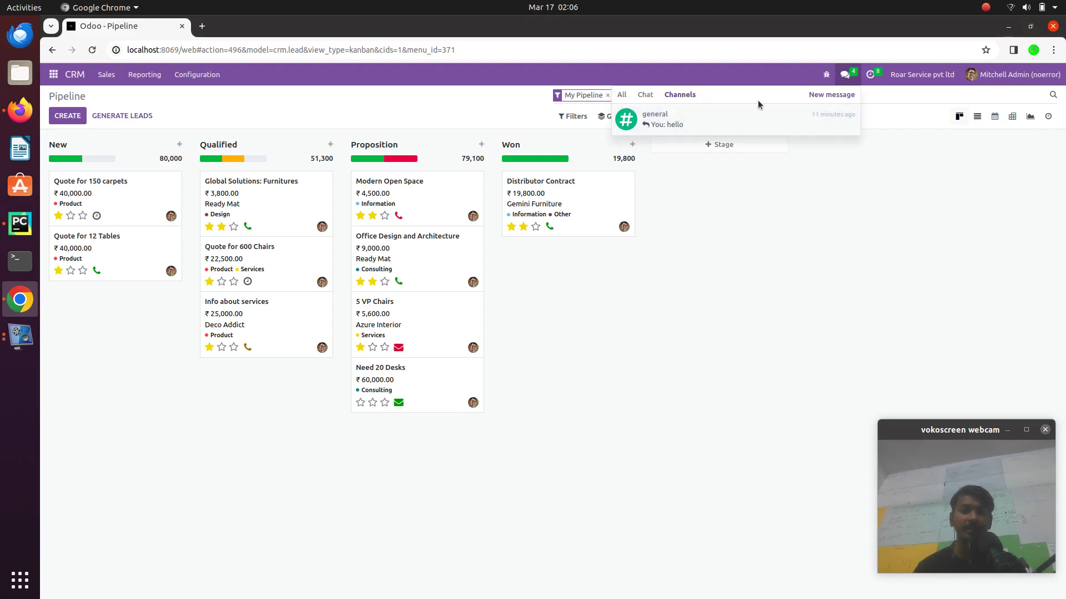
click(709, 126)
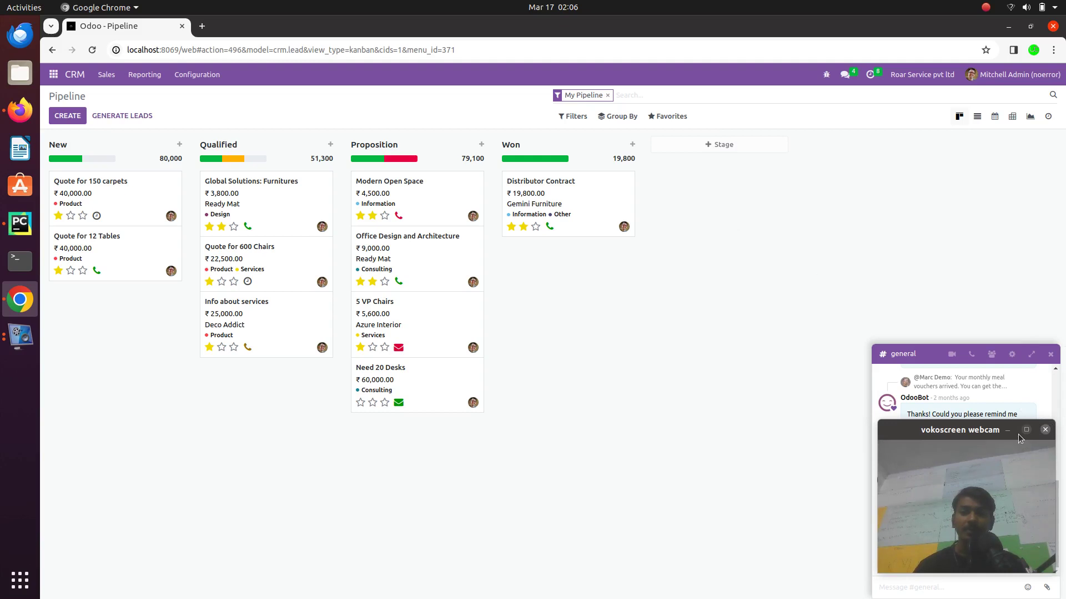
drag(1008, 429, 1012, 177)
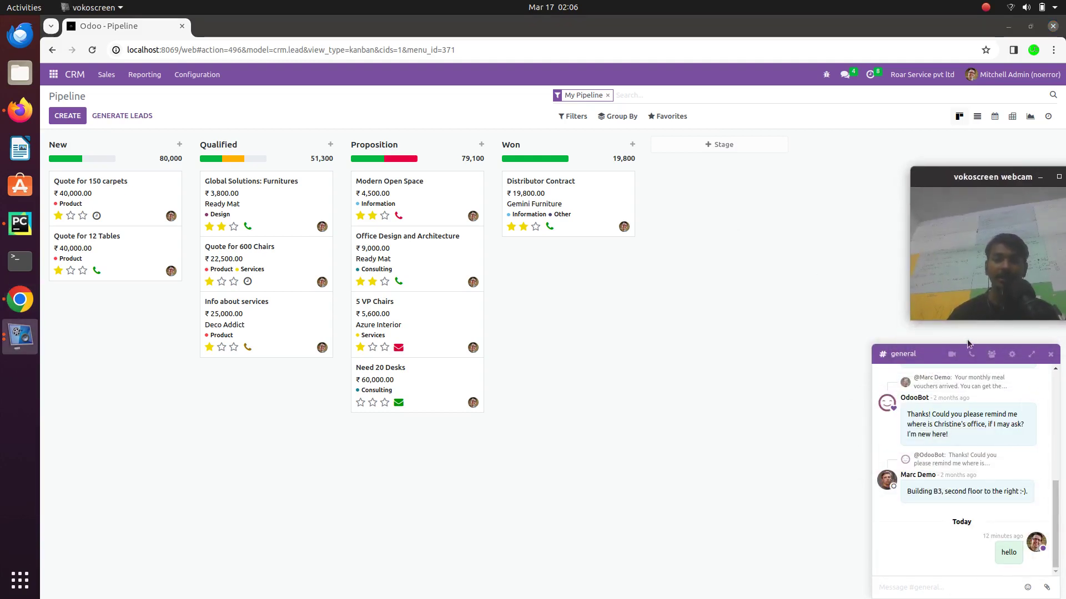
click(911, 355)
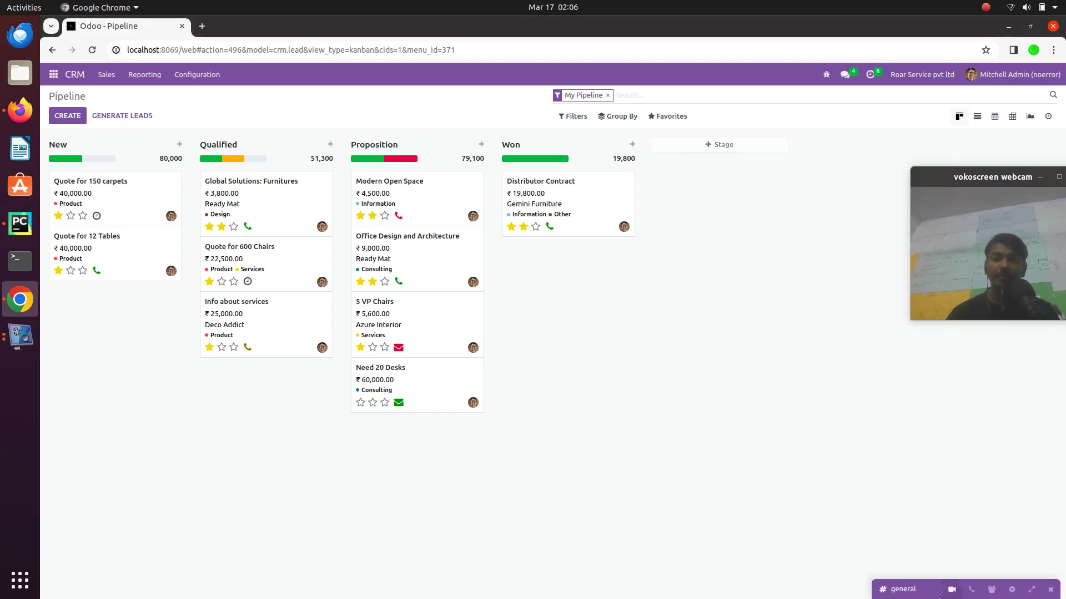
click(1049, 589)
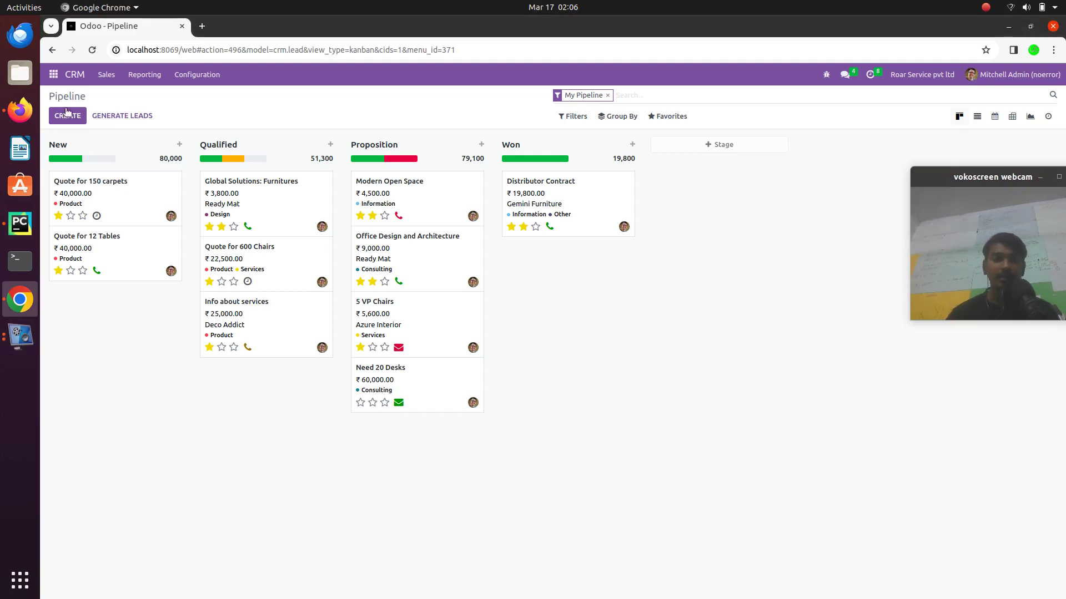
Create a channel named new_practice in the Discuss app.
click(54, 75)
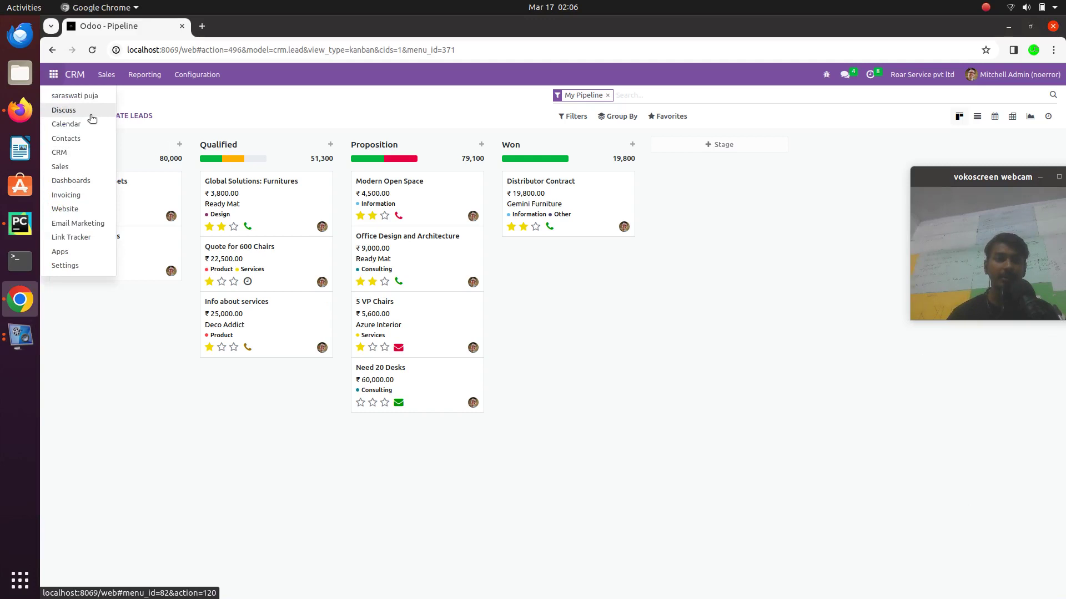
click(89, 110)
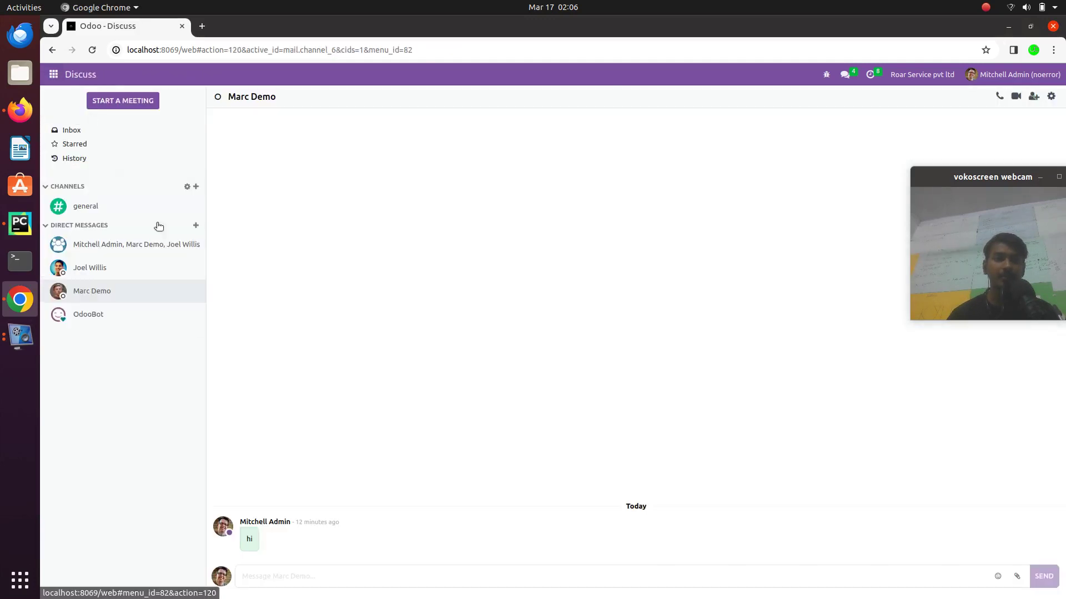
click(195, 187)
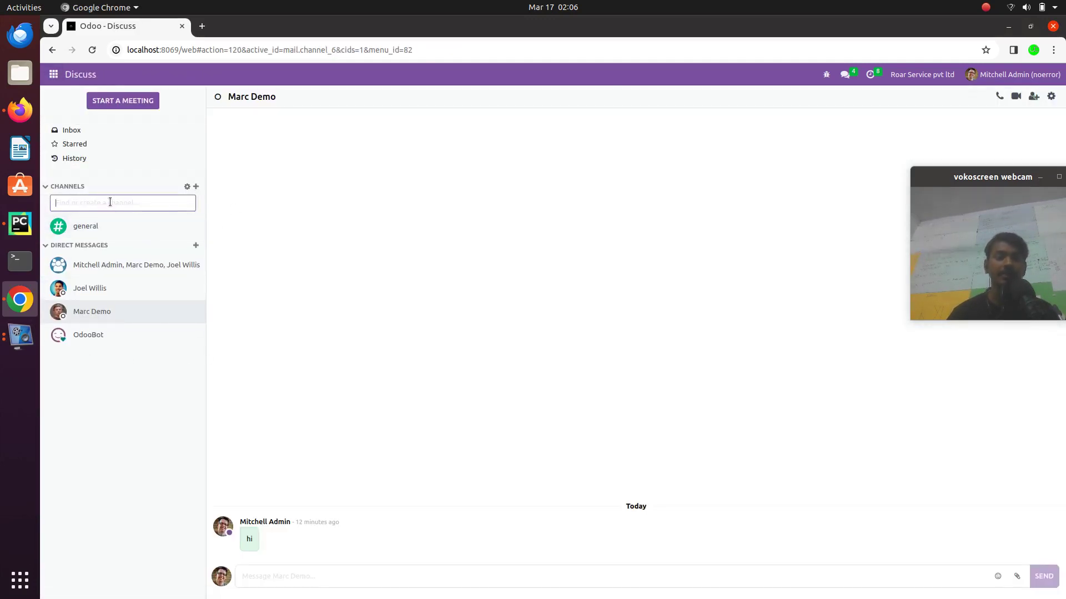
text(new)
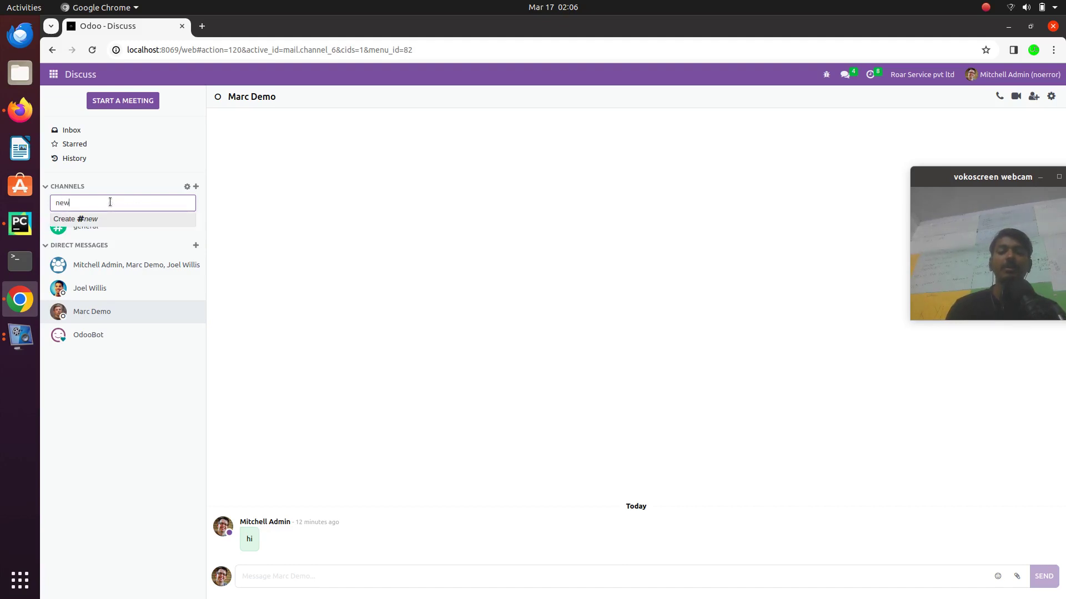
text(_practice)
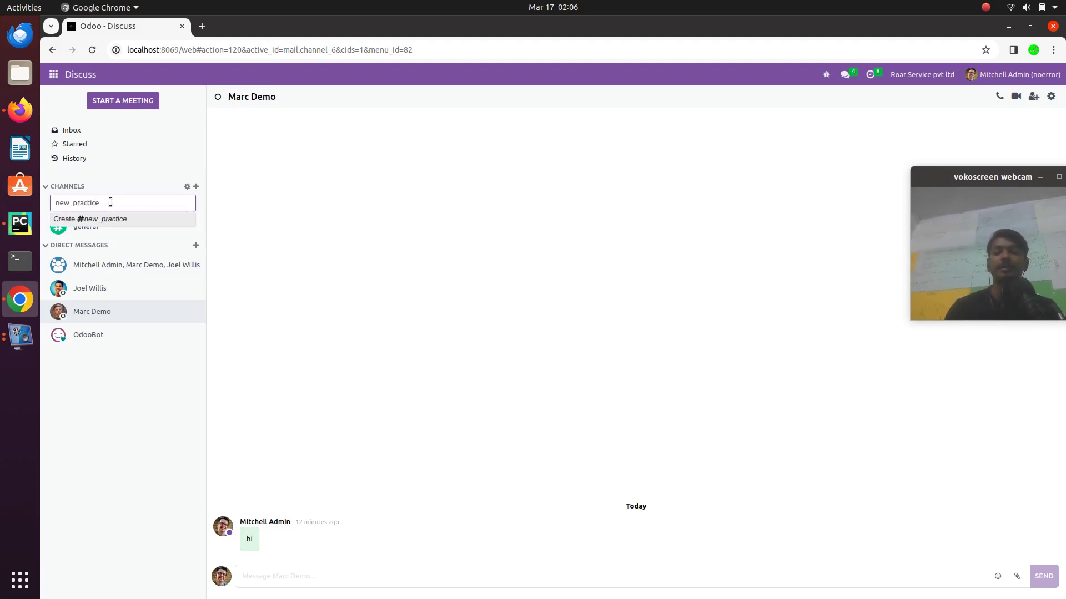
key(Return)
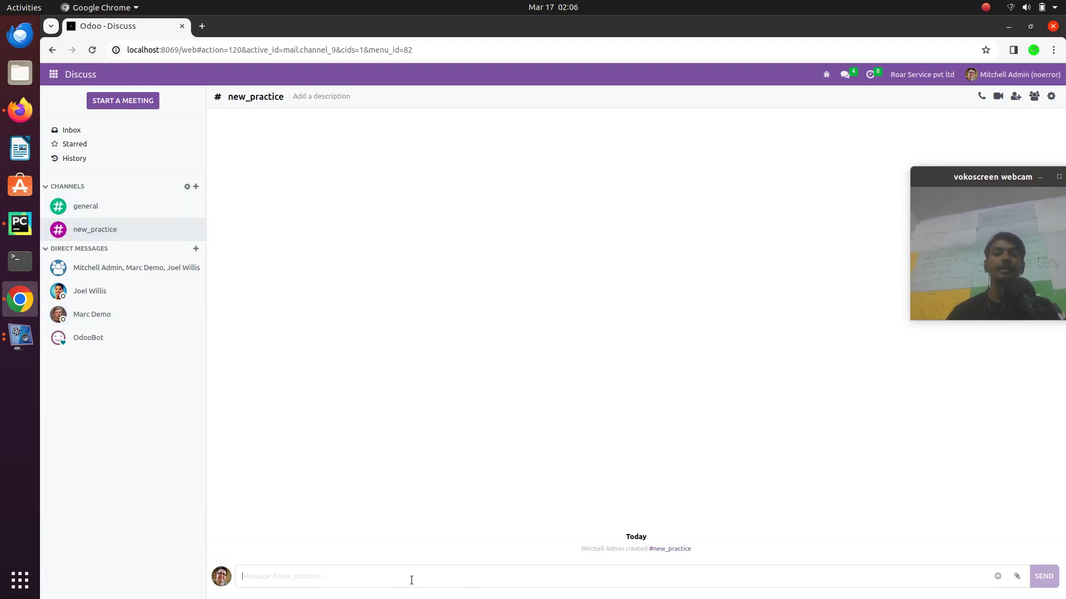
Invite both suggested people to the new_practice channel and post the message "hello" in it.
click(1016, 96)
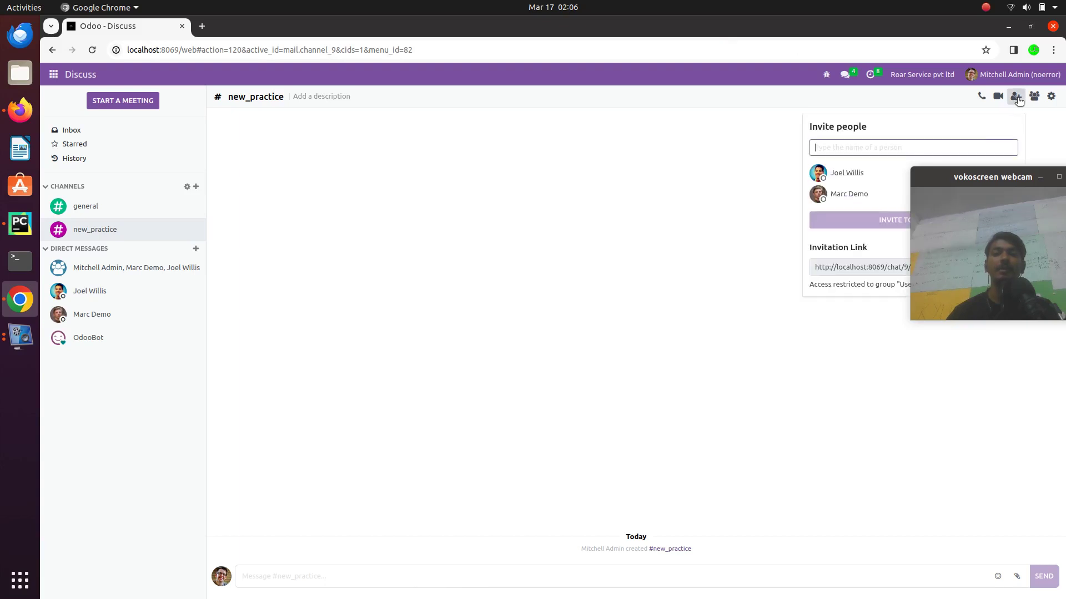
click(859, 192)
click(857, 193)
click(855, 191)
click(858, 177)
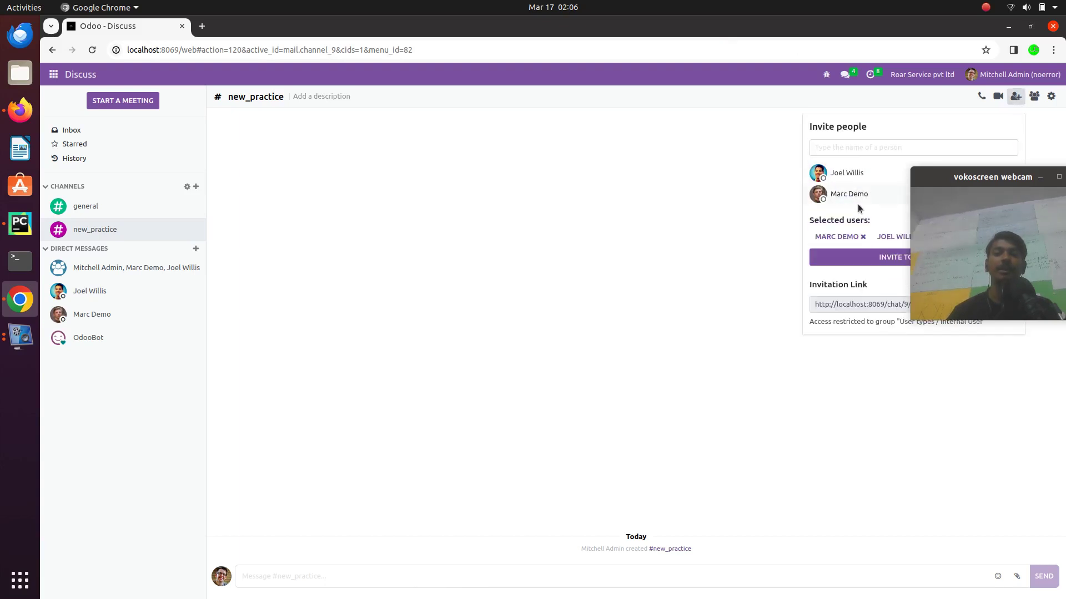
click(859, 201)
click(860, 195)
click(854, 257)
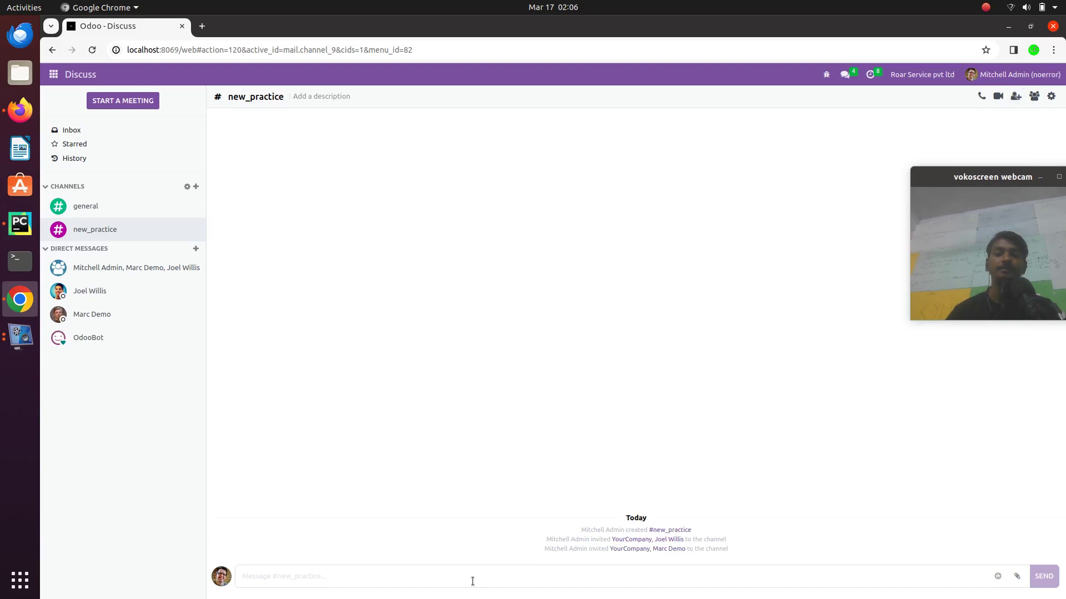
text(hello)
key(Return)
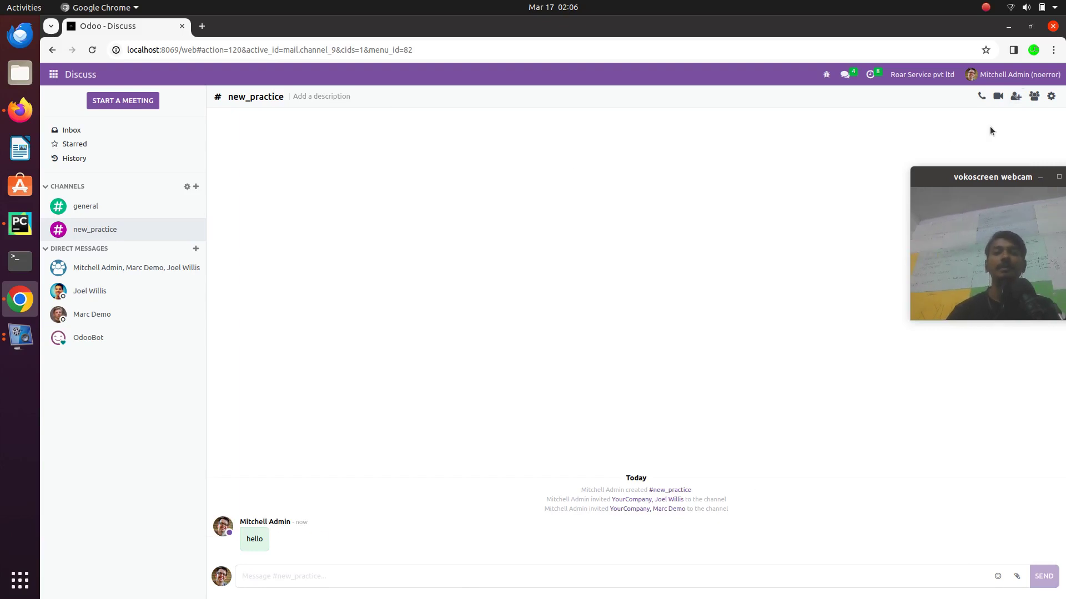
Show the new_practice channel's member list and its voice and video settings.
click(1032, 97)
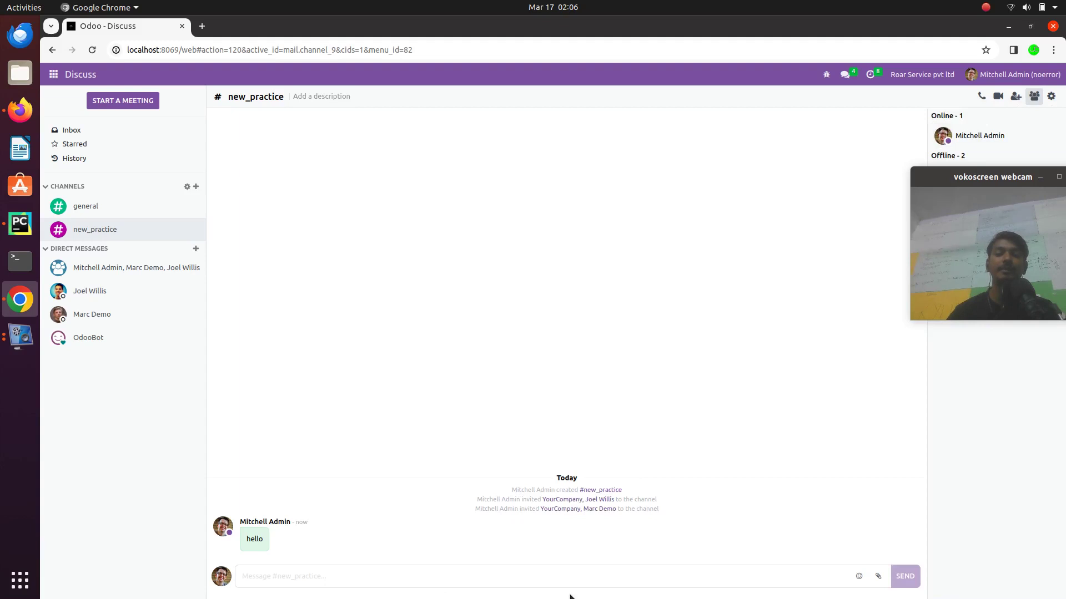
drag(1003, 165, 1025, 329)
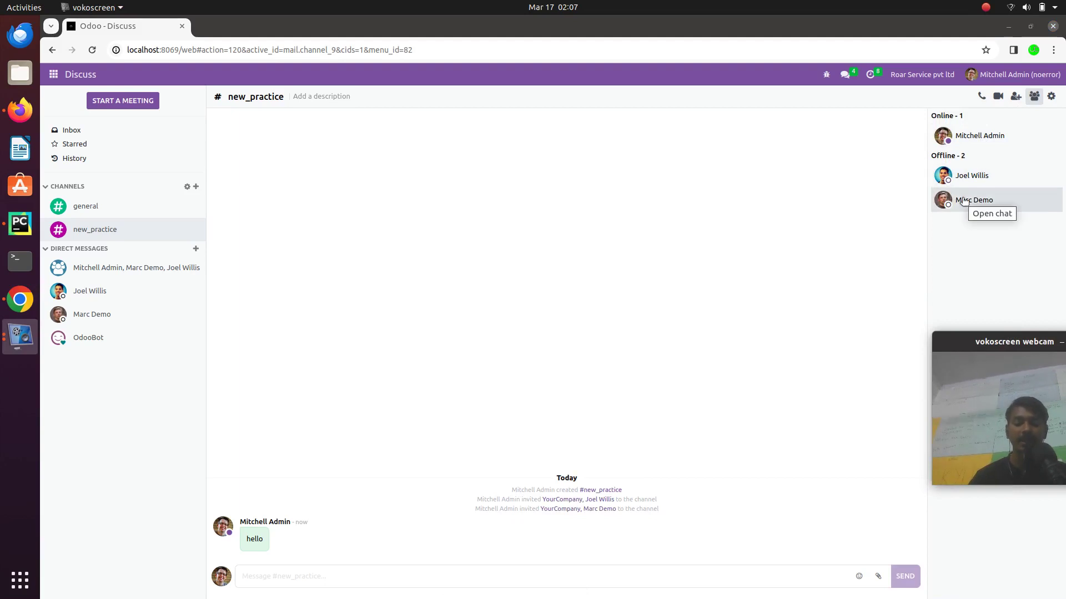
click(1050, 99)
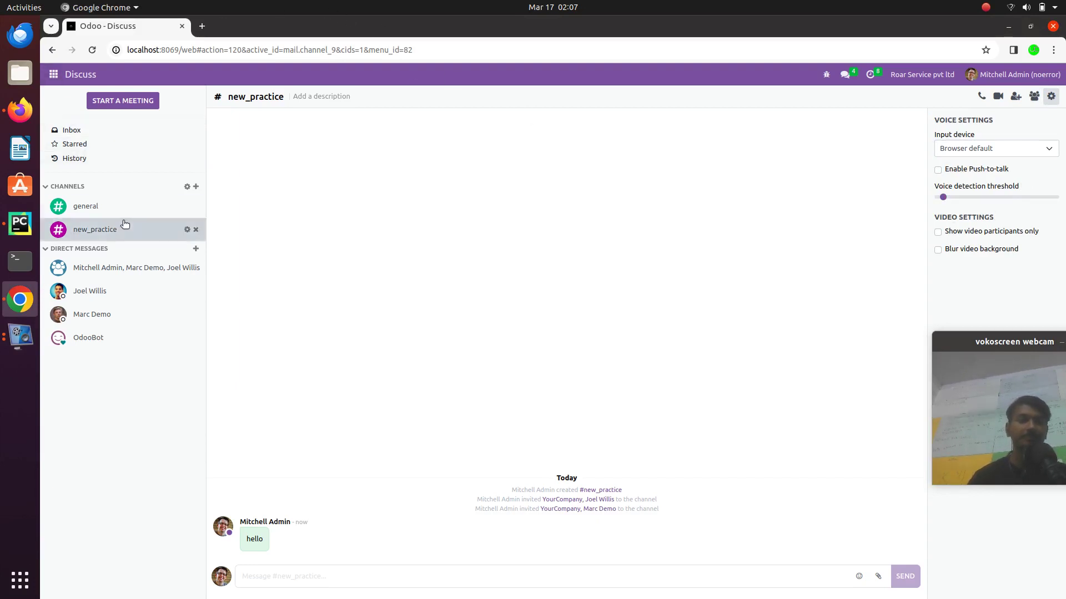
Join the rd channel from the list of public channels.
click(187, 186)
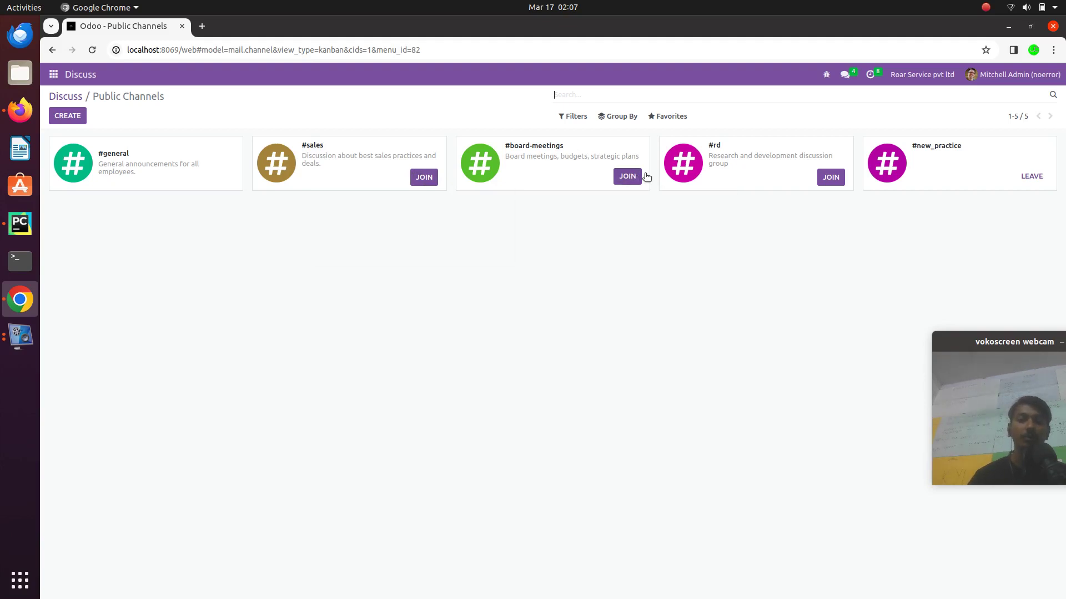
click(759, 171)
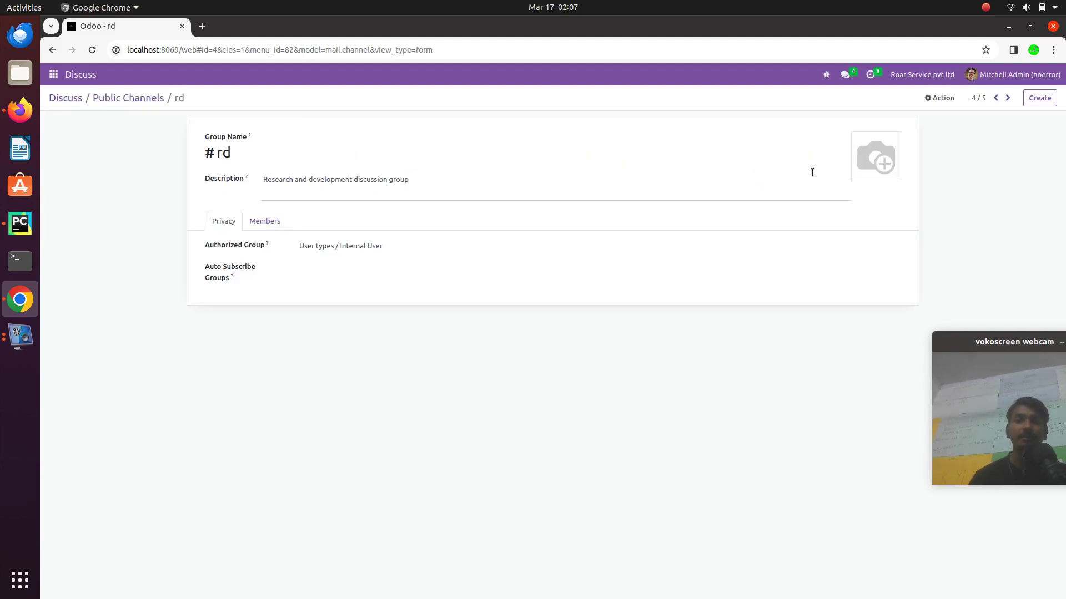
click(109, 100)
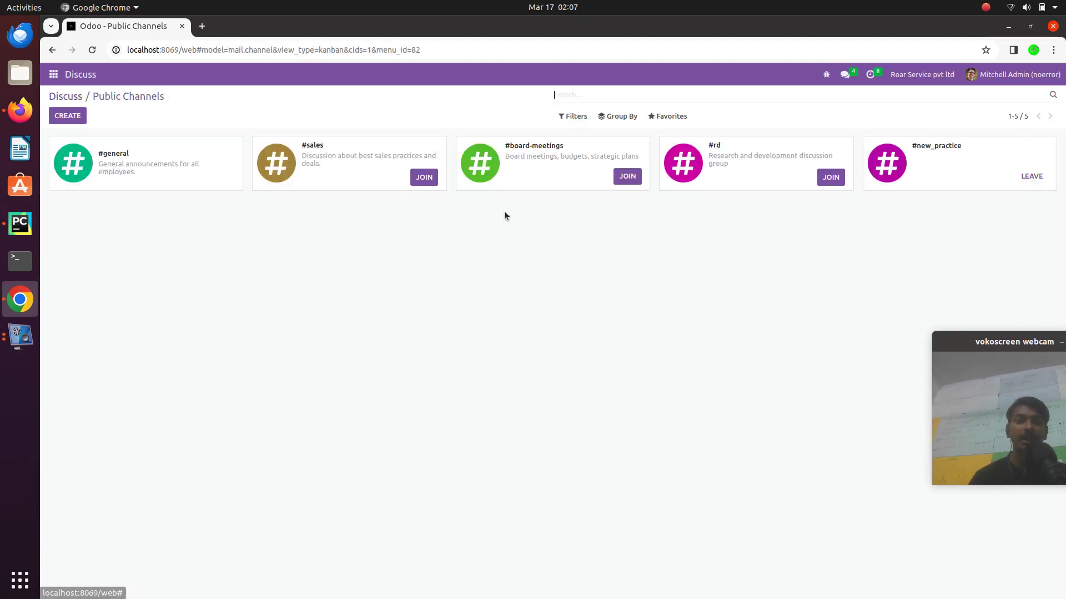
click(829, 177)
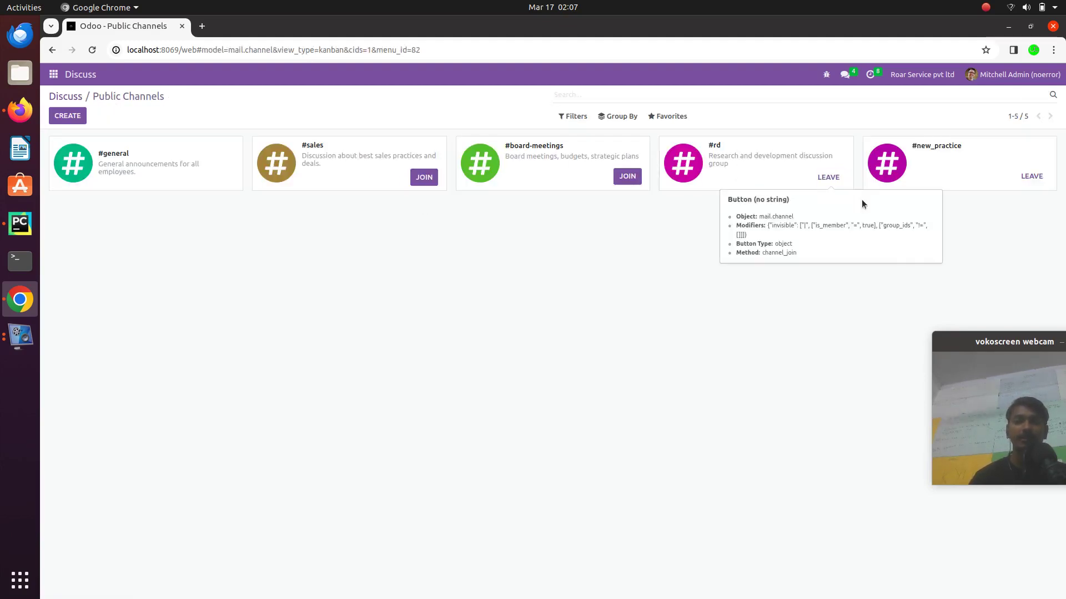
Add the Azure Interior contact to the rd channel's members and save the record.
click(787, 162)
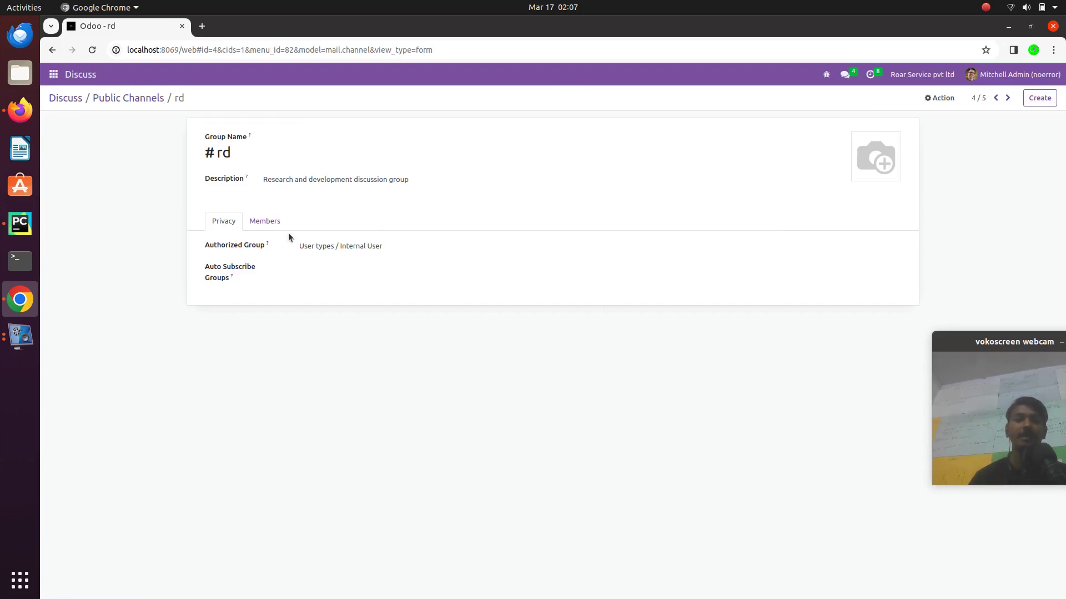
click(270, 221)
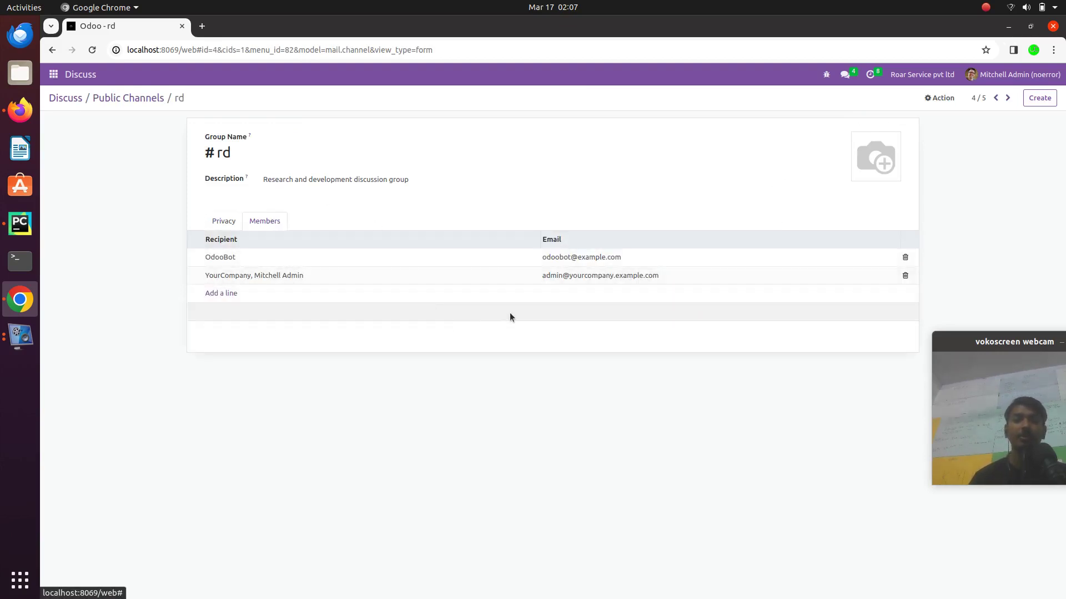
click(220, 293)
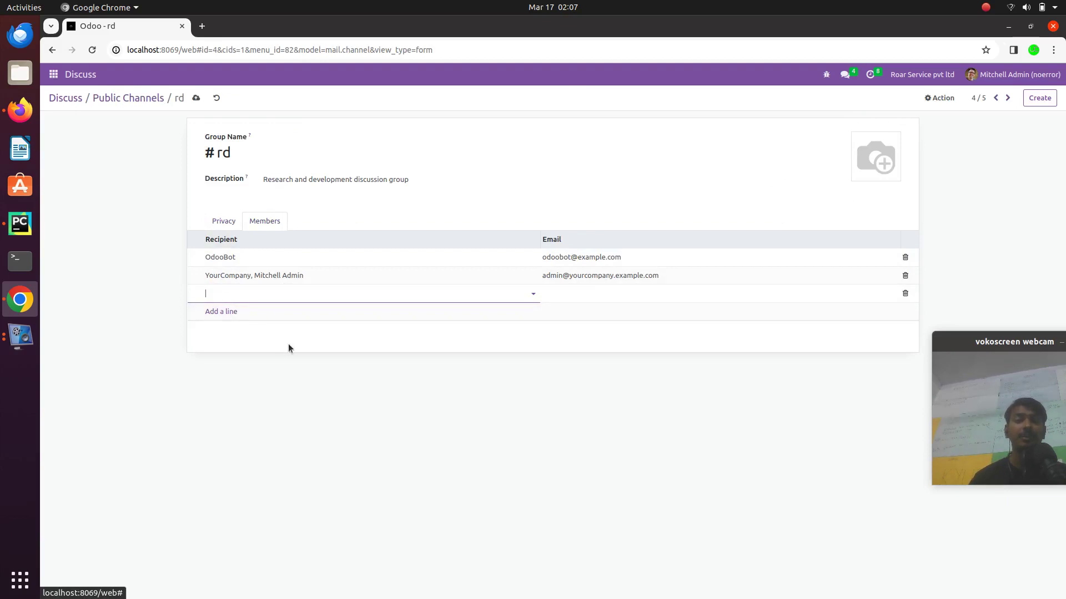
click(261, 294)
click(257, 338)
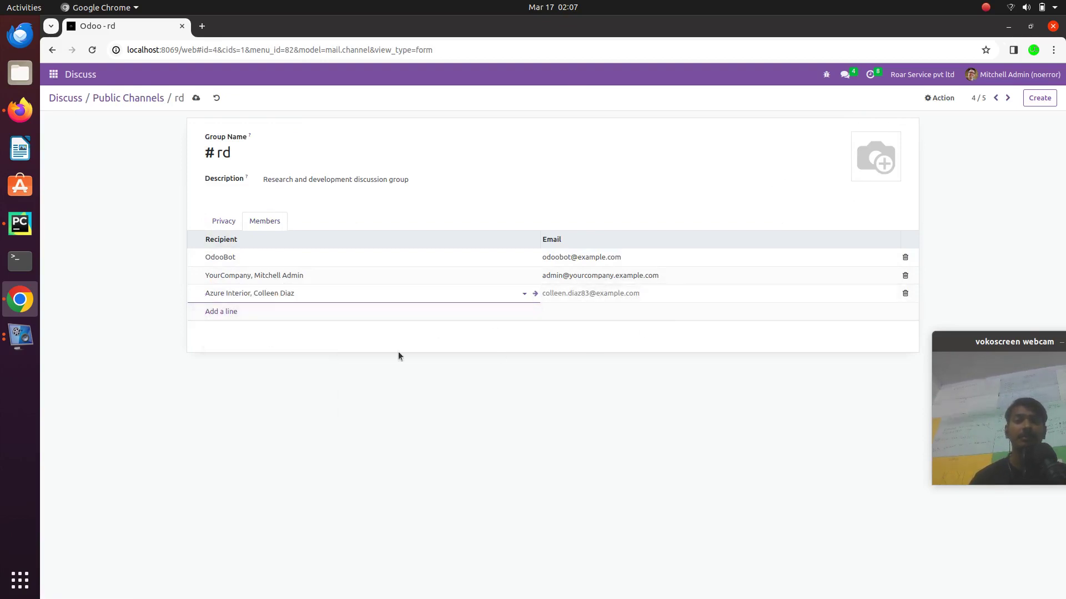
click(196, 98)
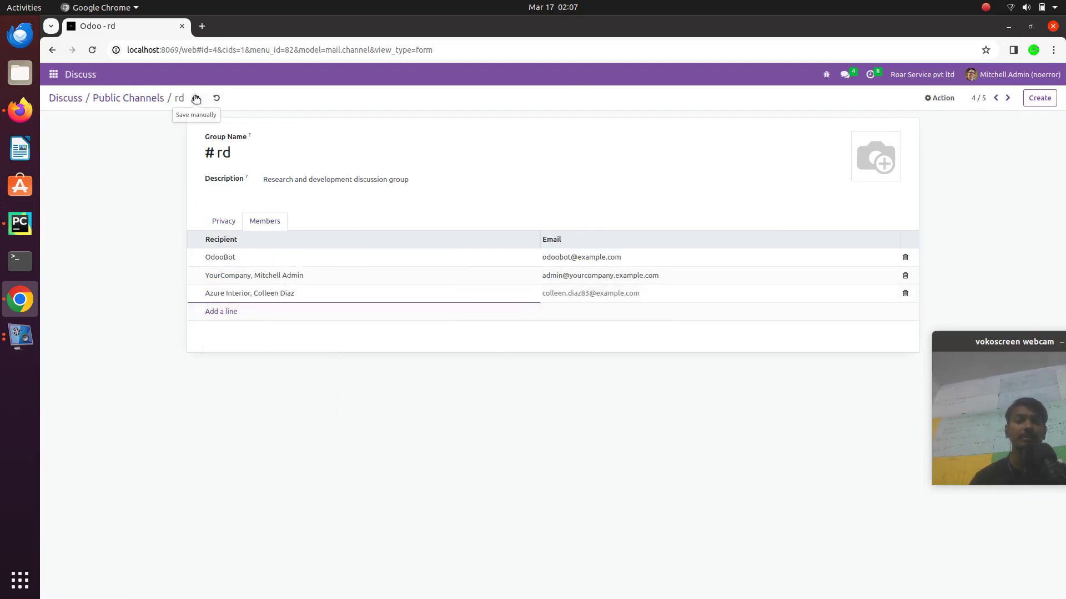
Return to the public channels list and reopen the rd channel to check its members.
click(119, 99)
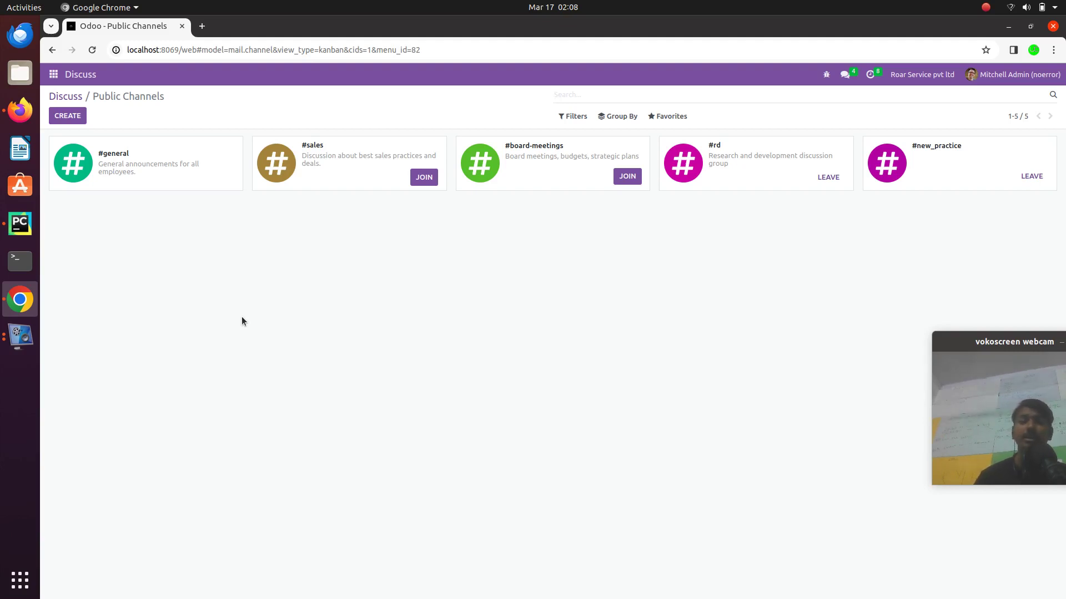
drag(999, 343, 965, 451)
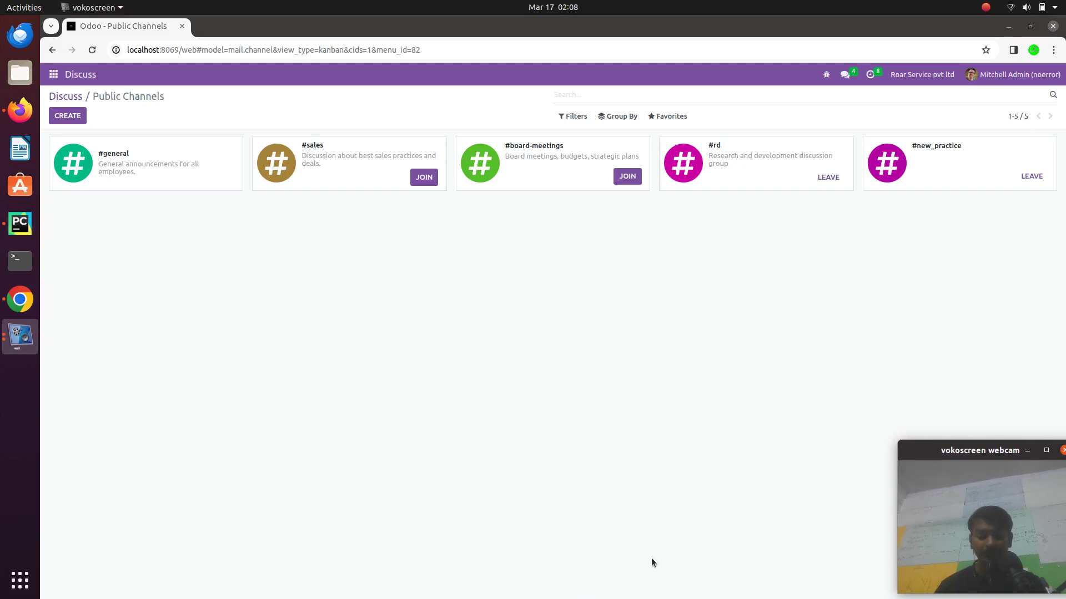
click(790, 157)
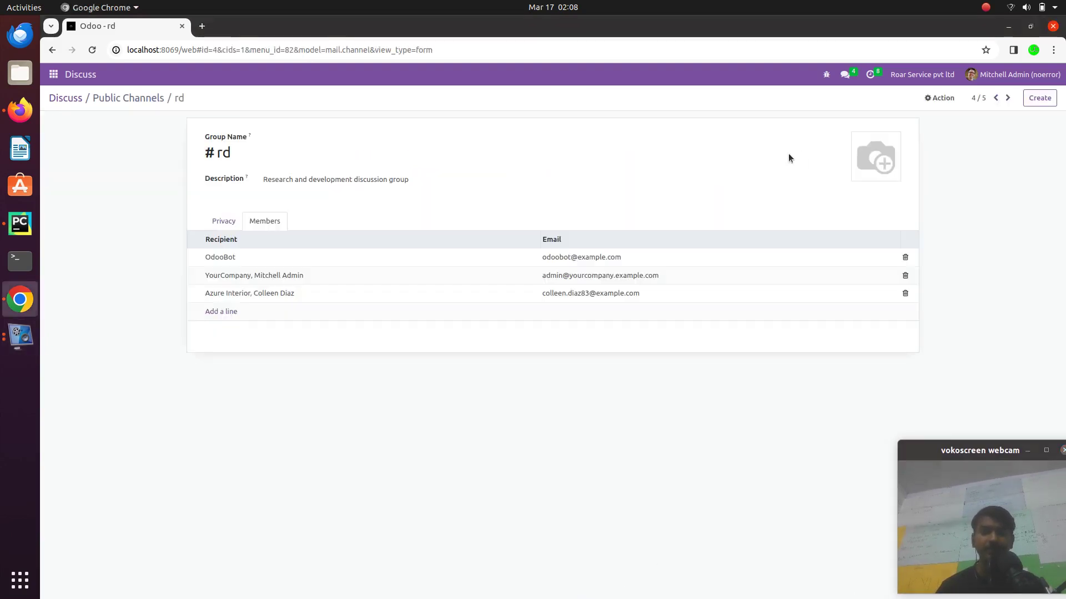
Post the message "hi" in the rd channel in Discuss and start a voice call there.
click(53, 74)
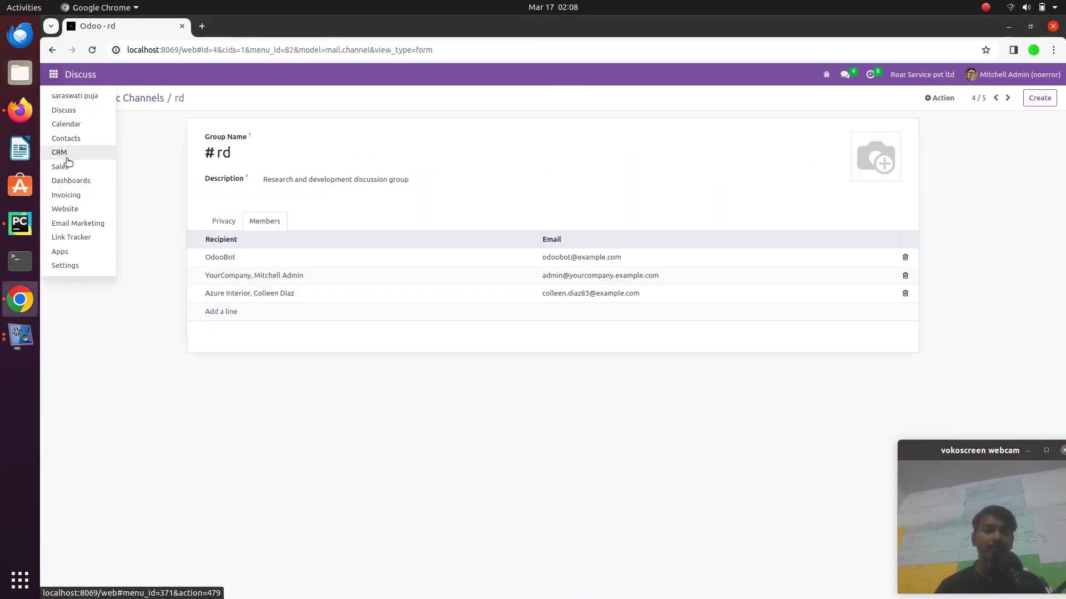
click(91, 114)
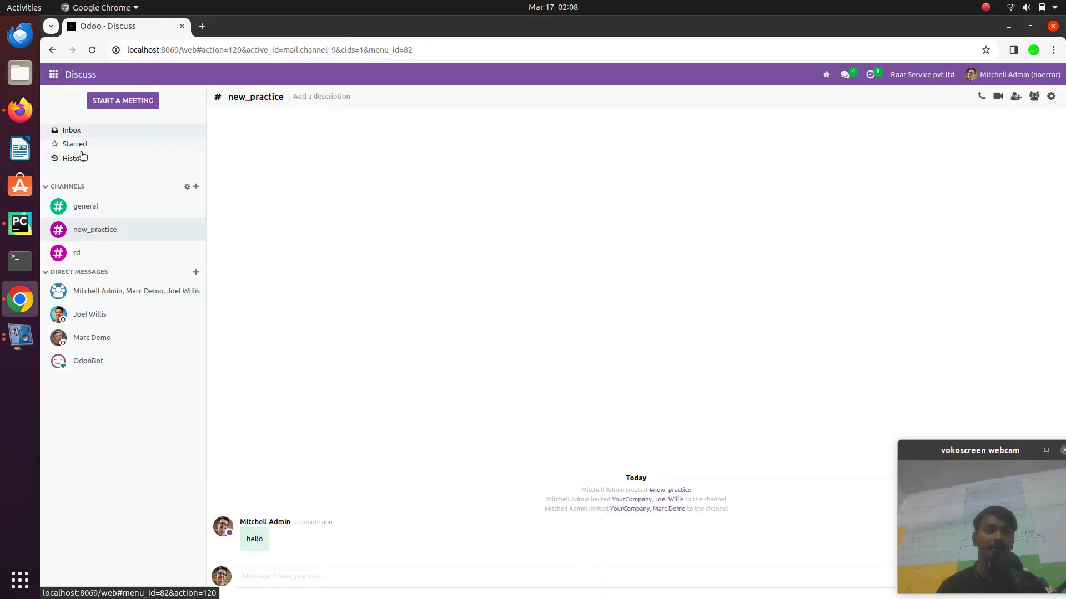
click(111, 253)
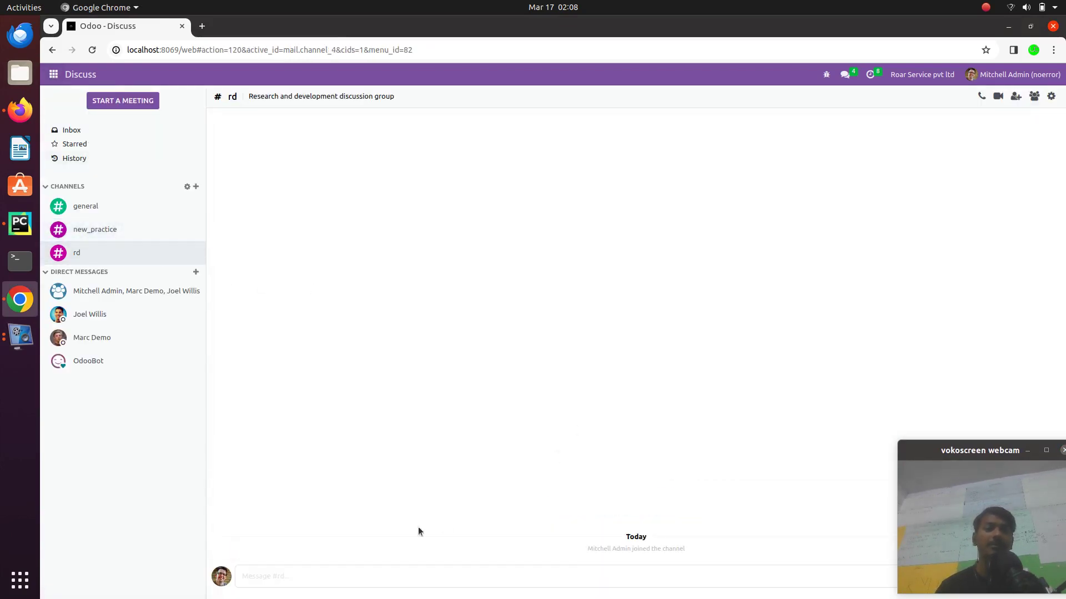
text(hi)
key(Return)
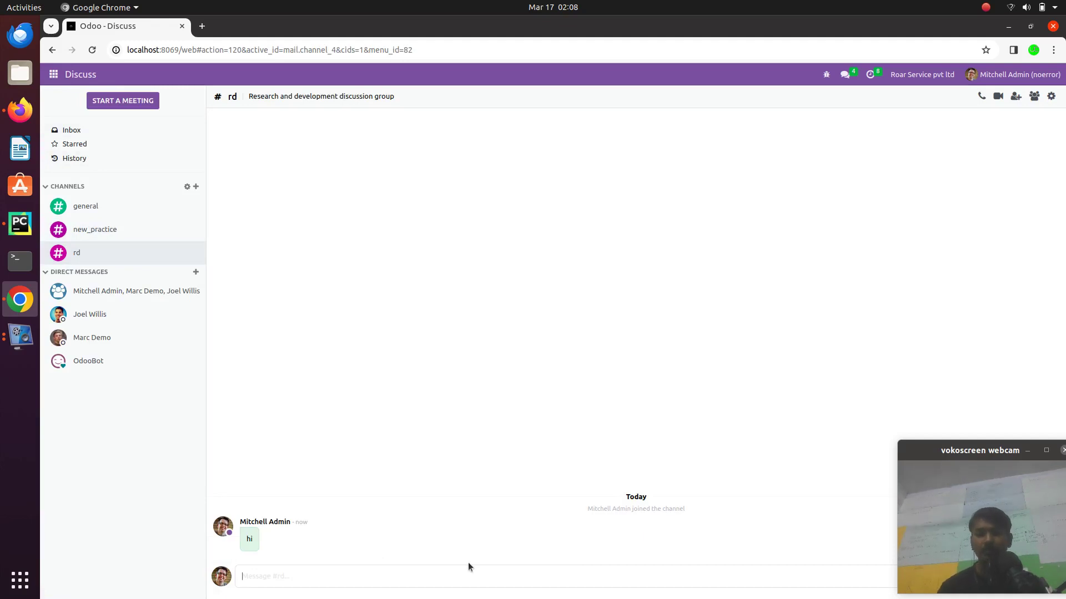
click(982, 96)
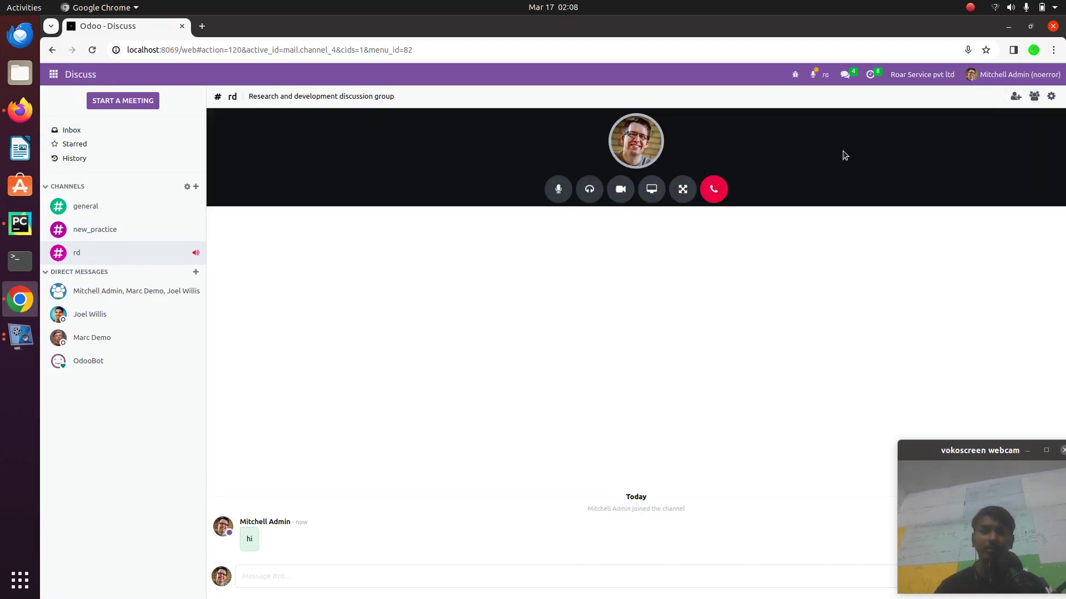
click(683, 190)
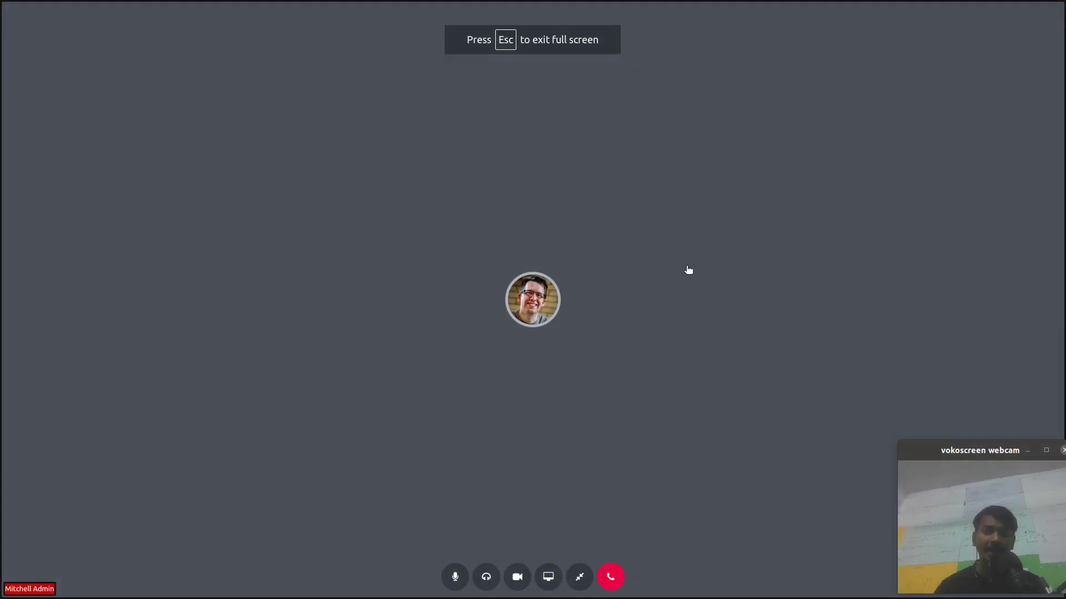
click(549, 578)
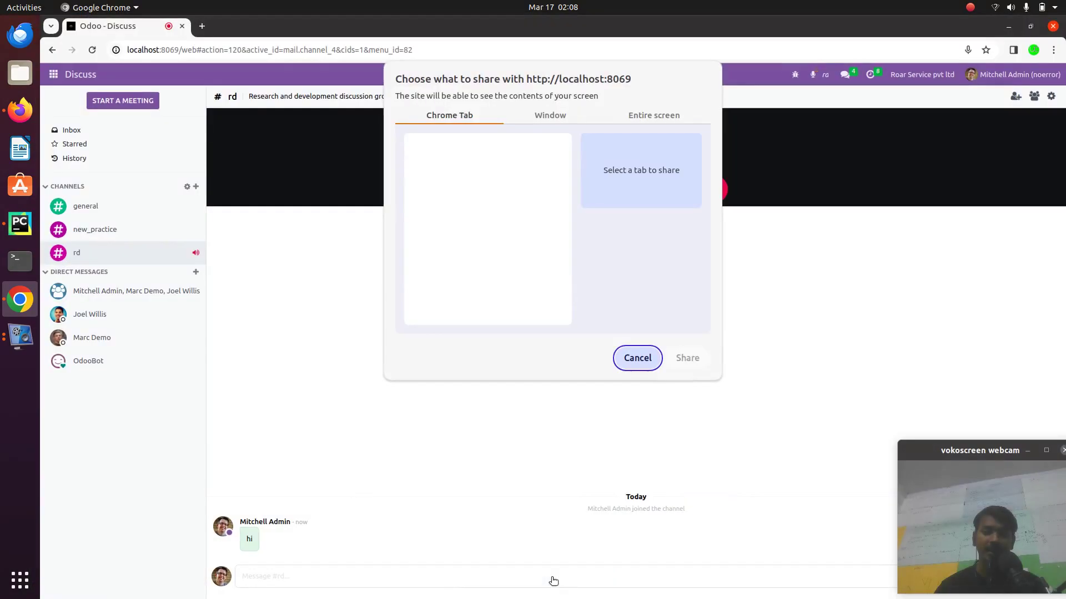
click(637, 359)
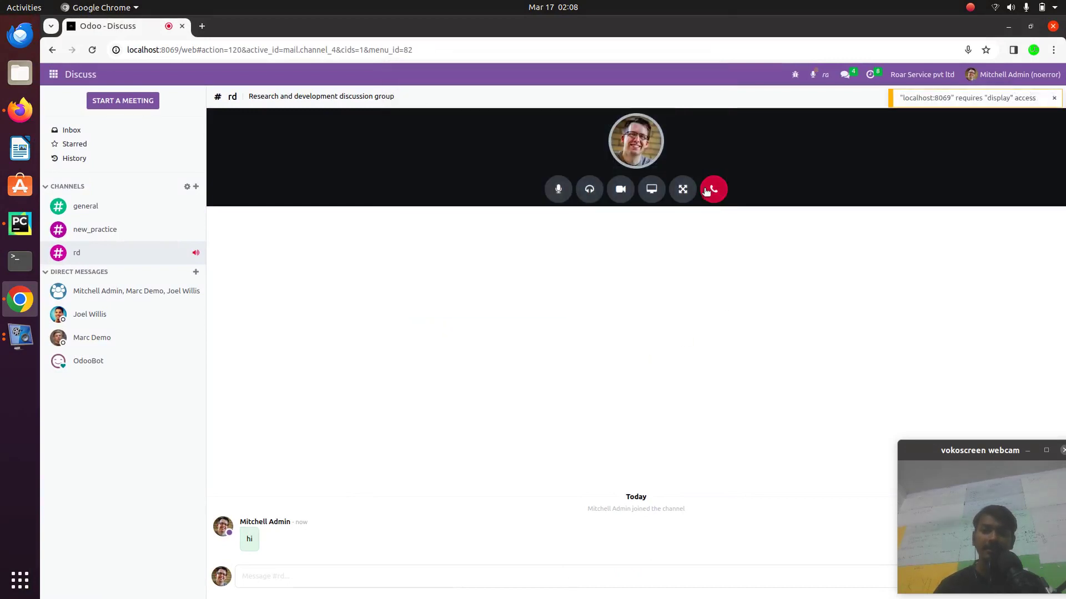
Expand the rd channel call to full screen and share the vokoscreen webcam window in it.
click(680, 193)
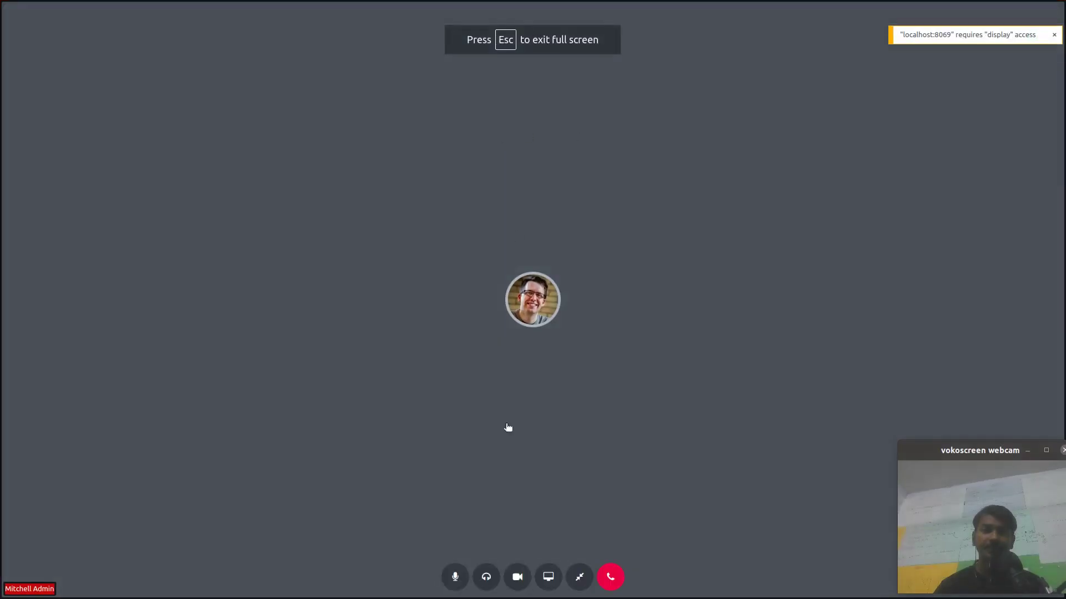
click(548, 577)
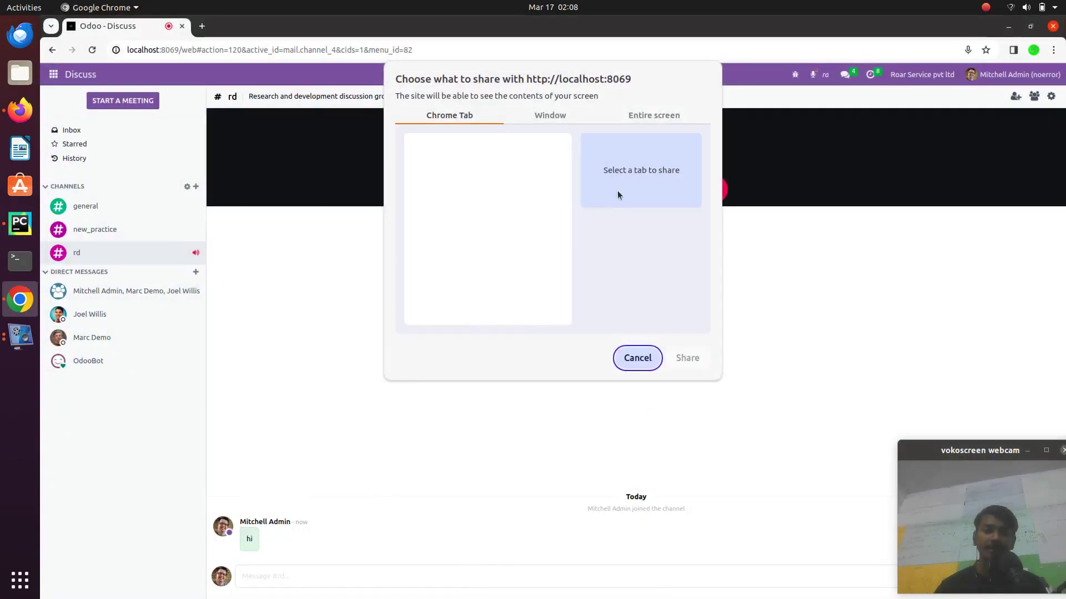
click(550, 114)
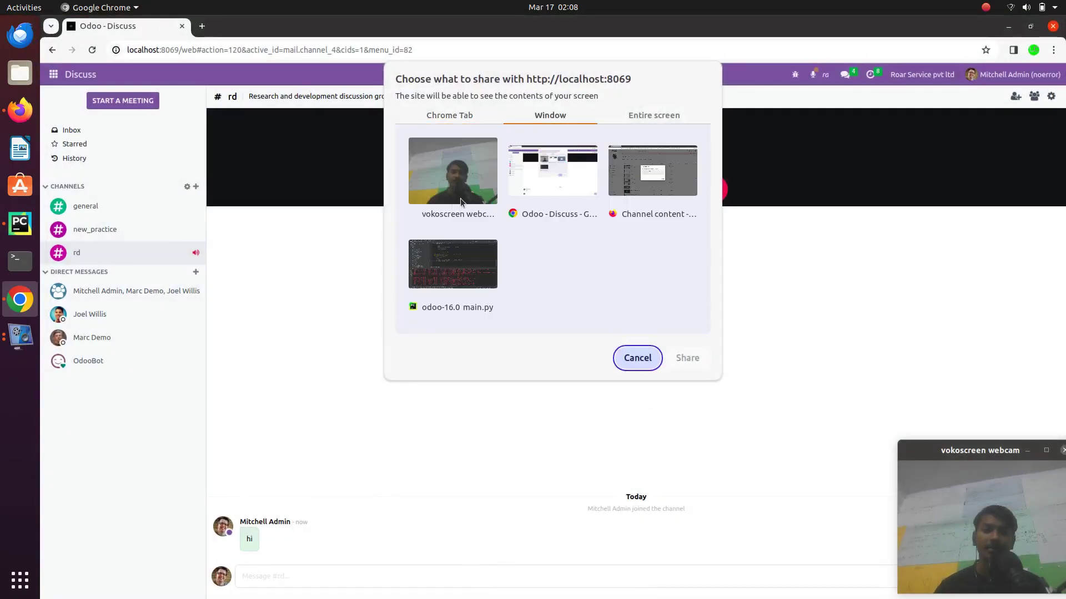
click(447, 112)
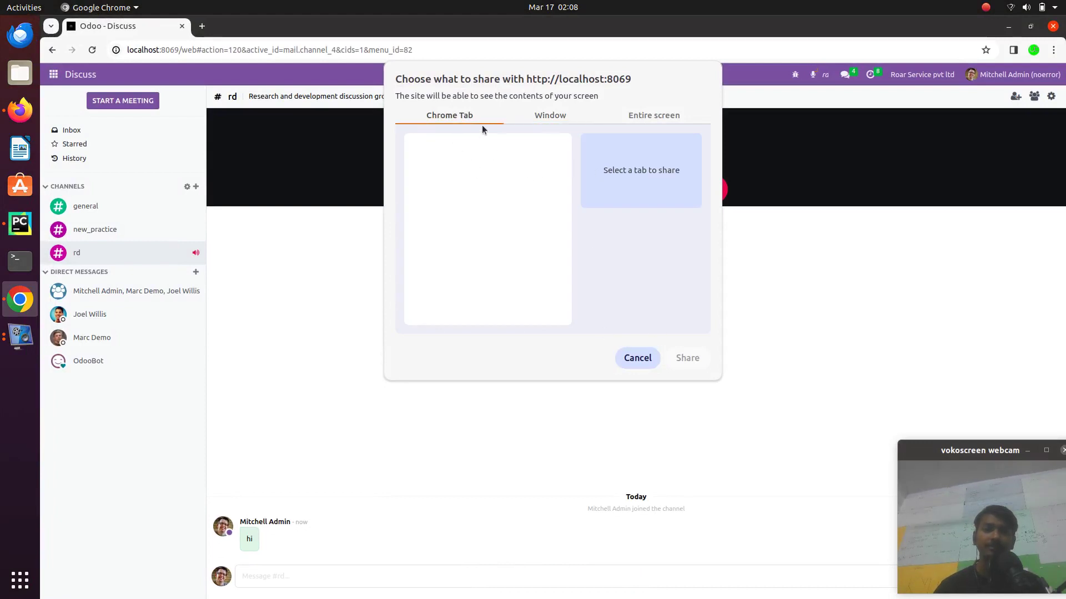
click(544, 117)
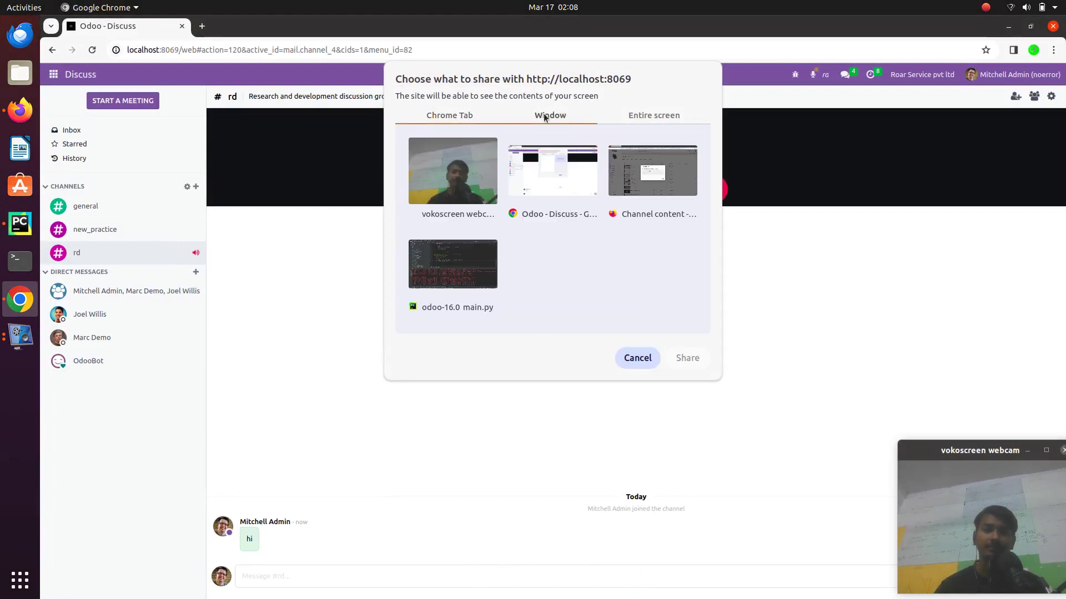
click(482, 189)
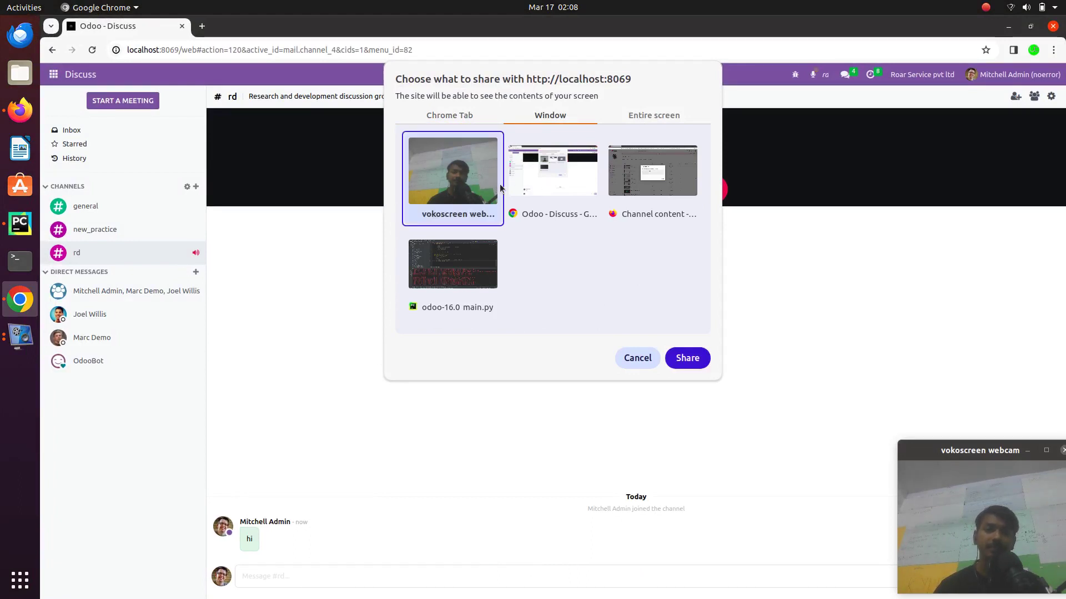
click(684, 357)
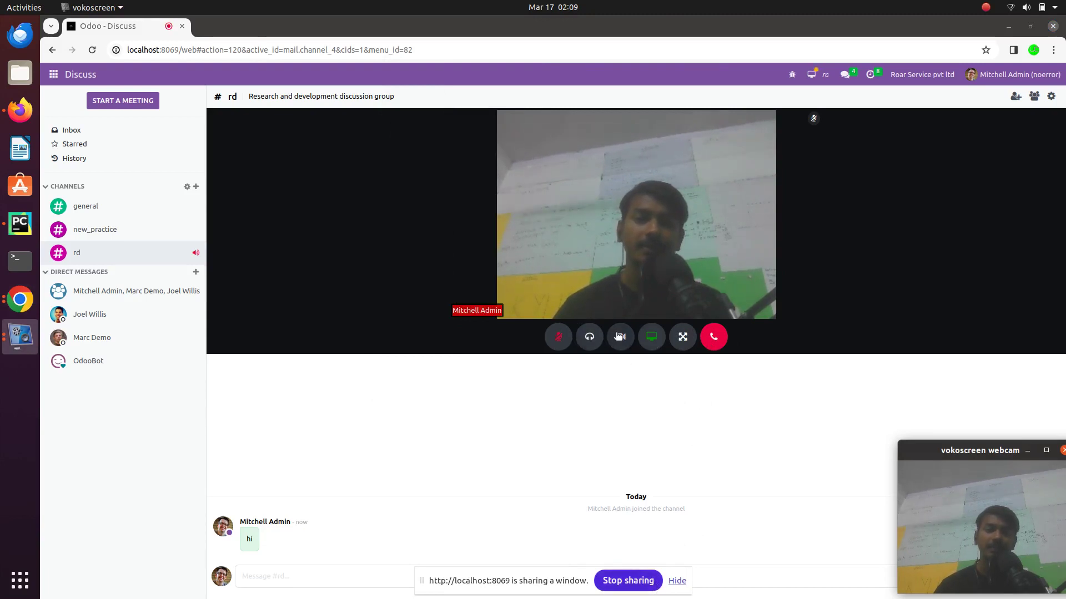
Stop the window sharing and end the call in the rd channel.
click(643, 340)
click(643, 340)
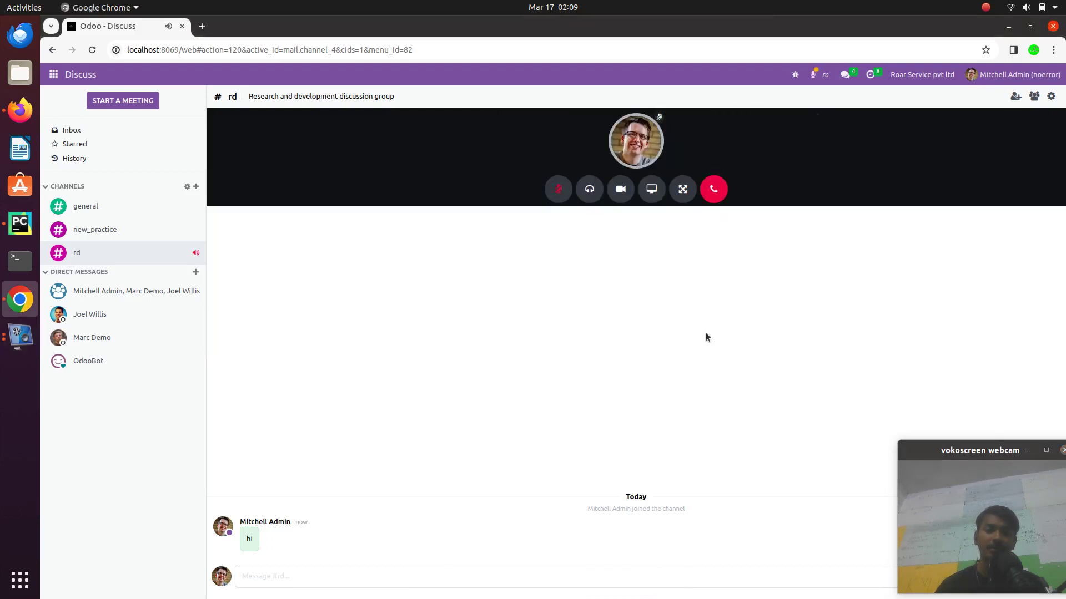
click(715, 189)
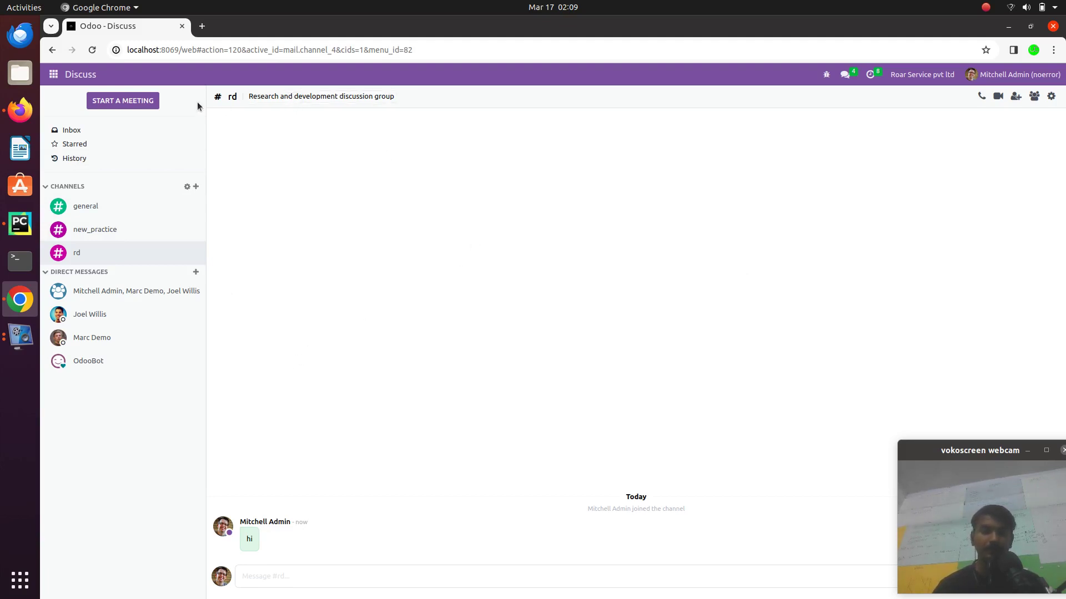
click(280, 96)
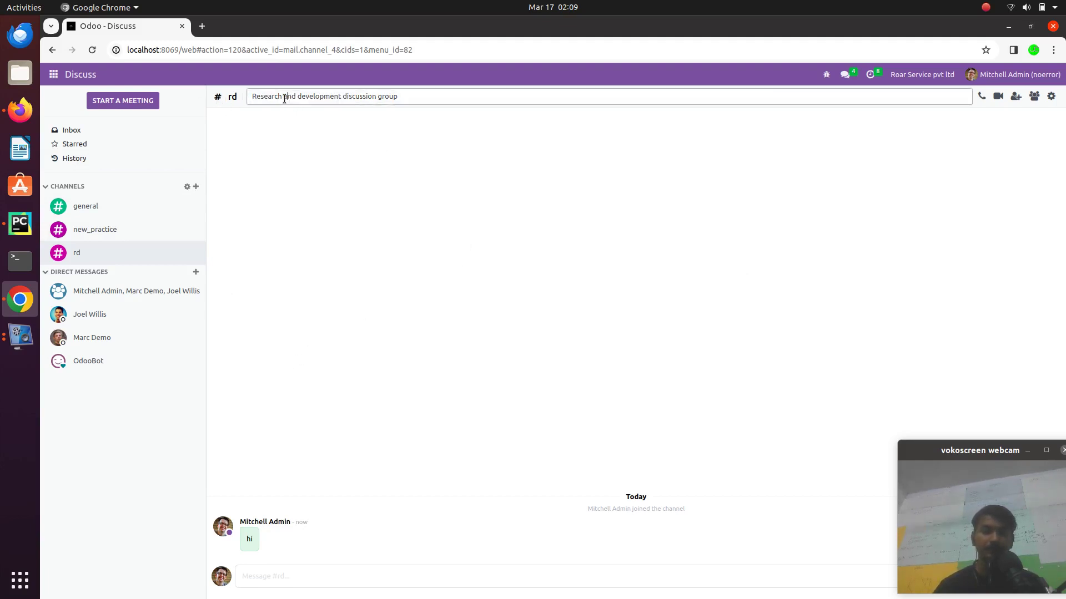
triple_click(405, 95)
click(431, 119)
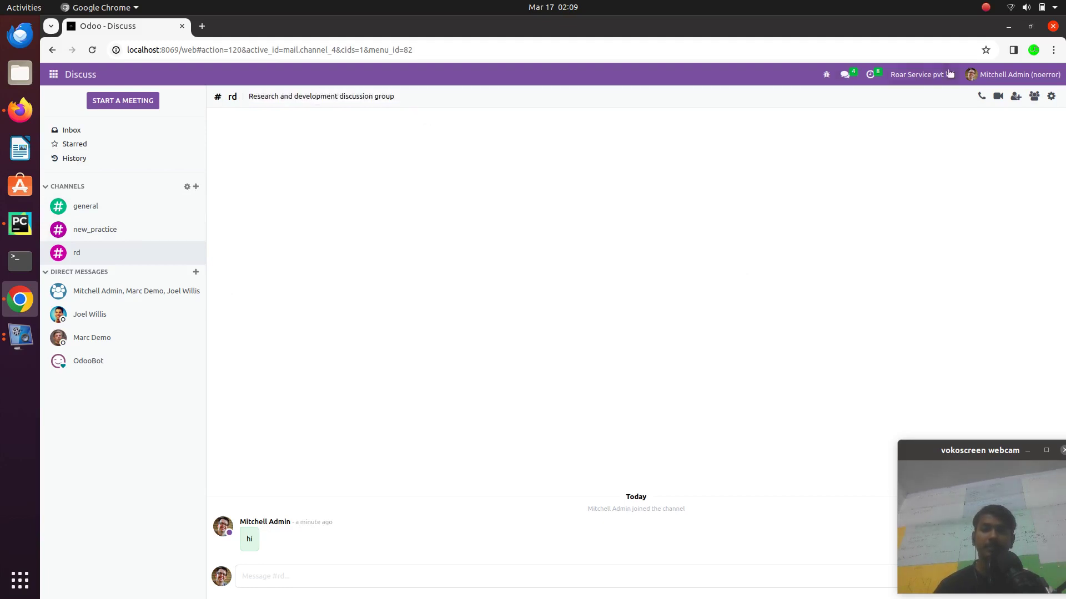
Copy the rd channel's invitation link and send it in the one-to-one chat listed directly below the group chat.
click(1052, 96)
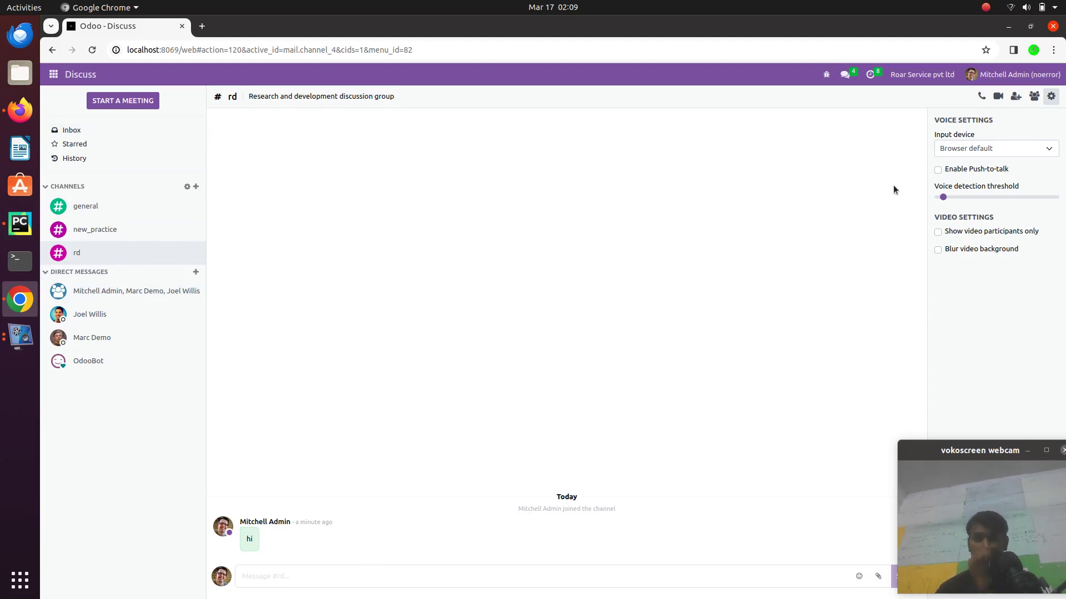
click(1017, 100)
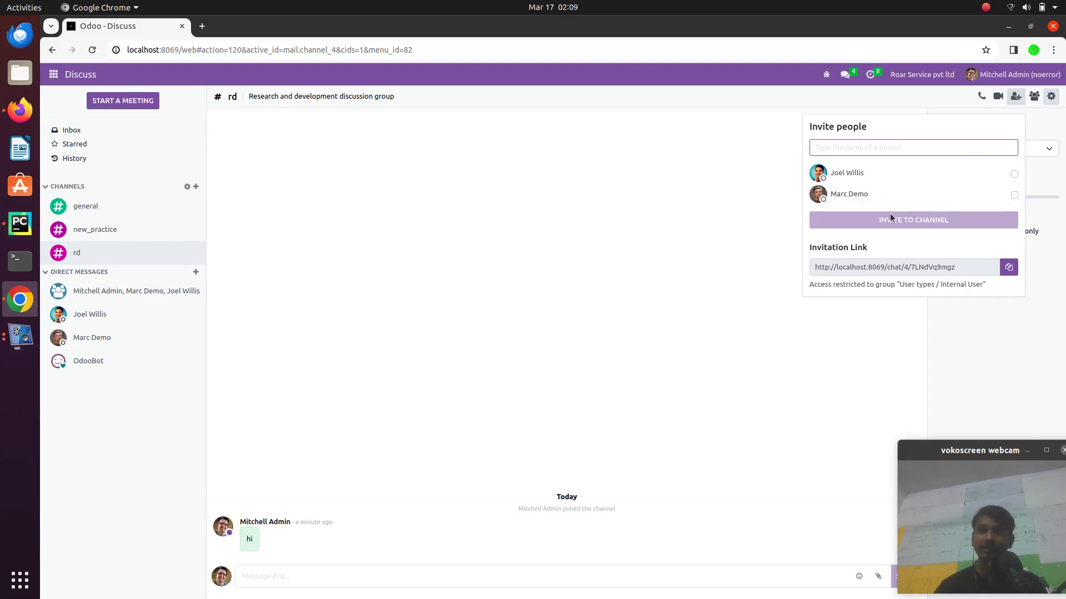
click(1008, 267)
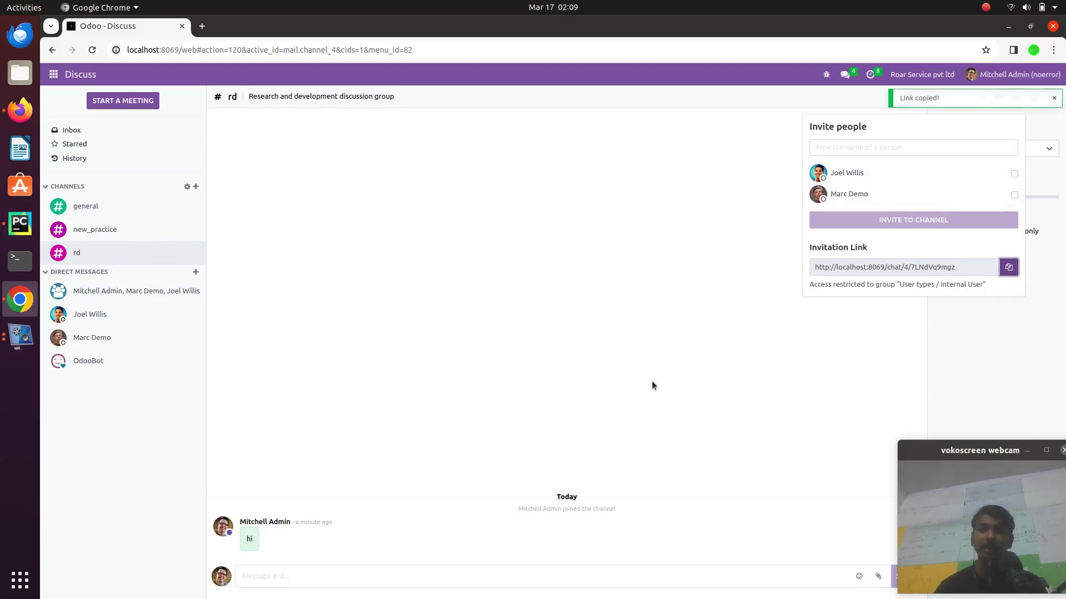
click(145, 316)
key(ctrl+v)
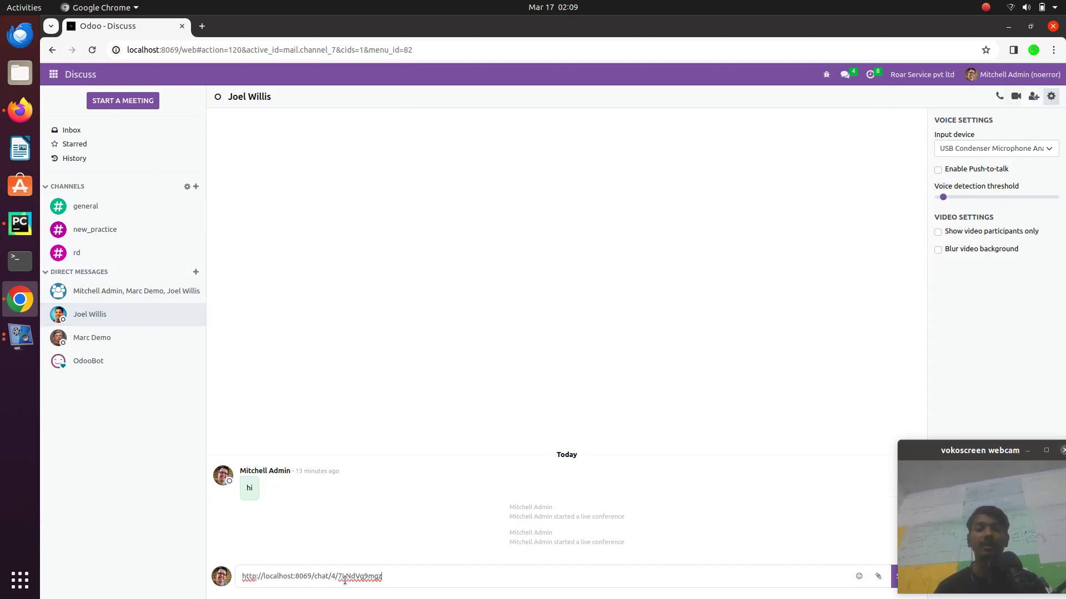
key(Return)
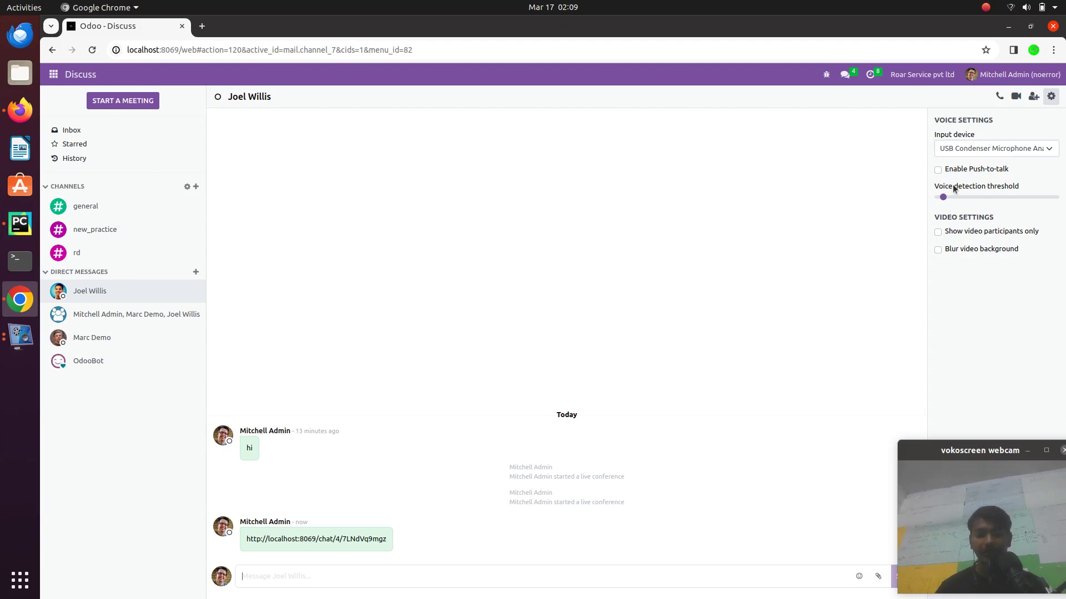
Return to the rd channel and open its record from the list of public channels.
click(98, 254)
click(241, 96)
click(218, 99)
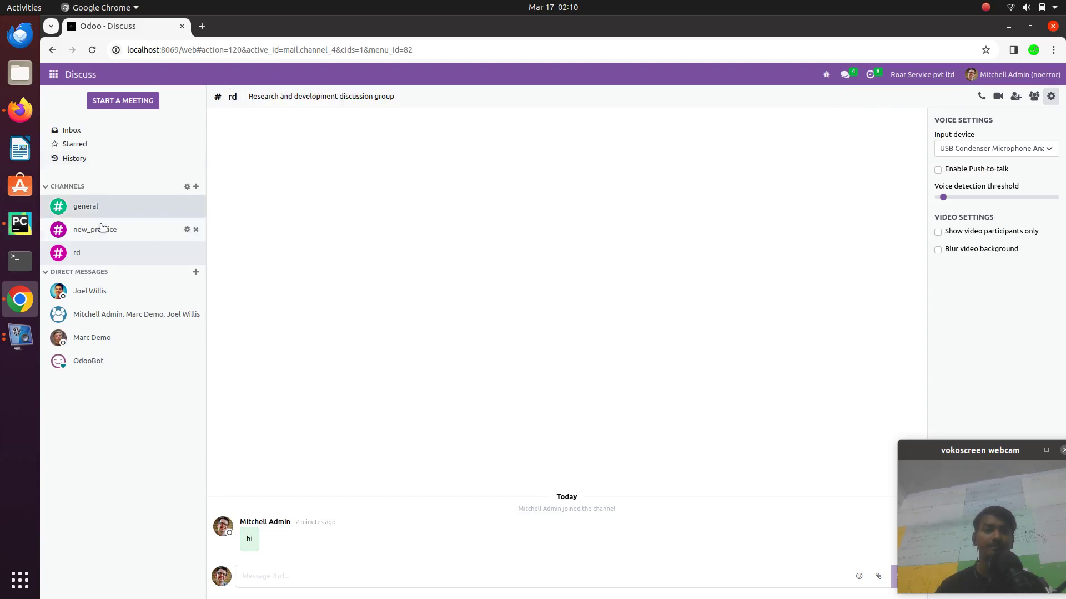
click(186, 189)
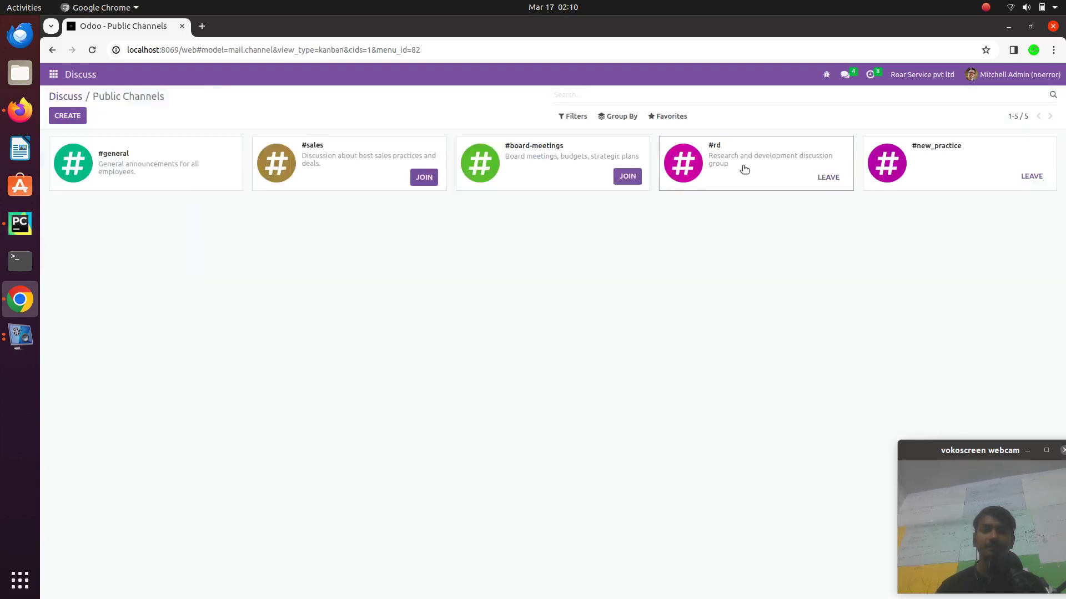
click(743, 170)
Replace the rd channel's image with saraswatimaa.jpg from the Documents folder and save the record.
click(860, 170)
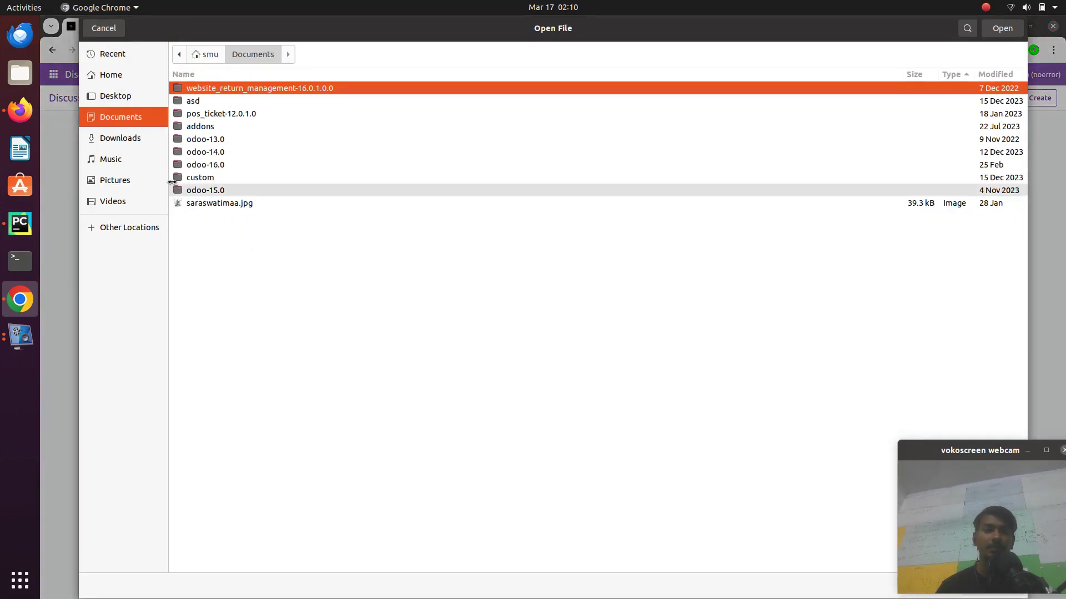
click(133, 161)
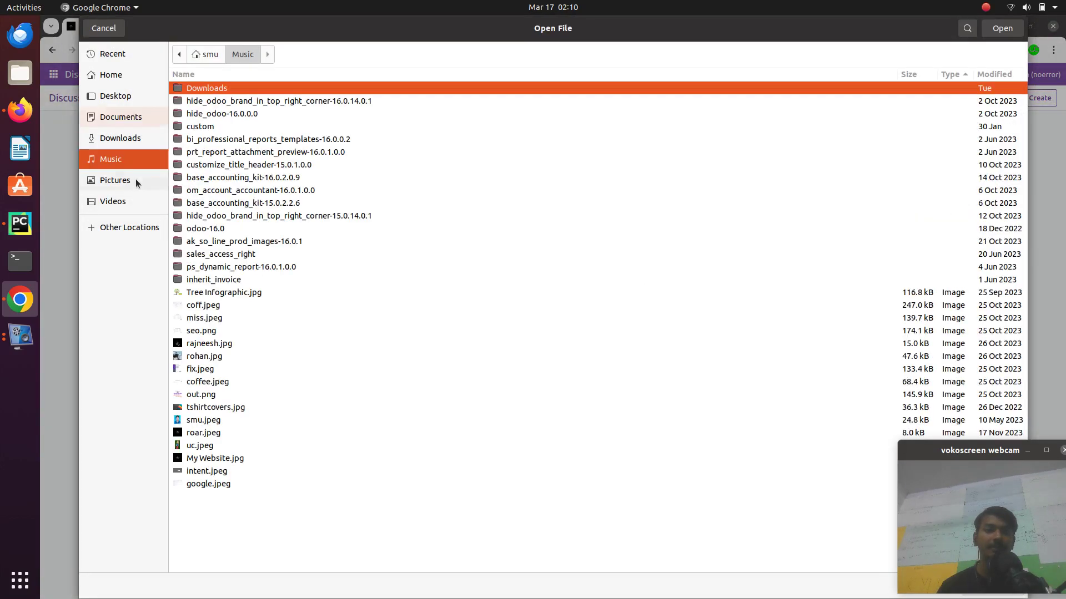
click(139, 199)
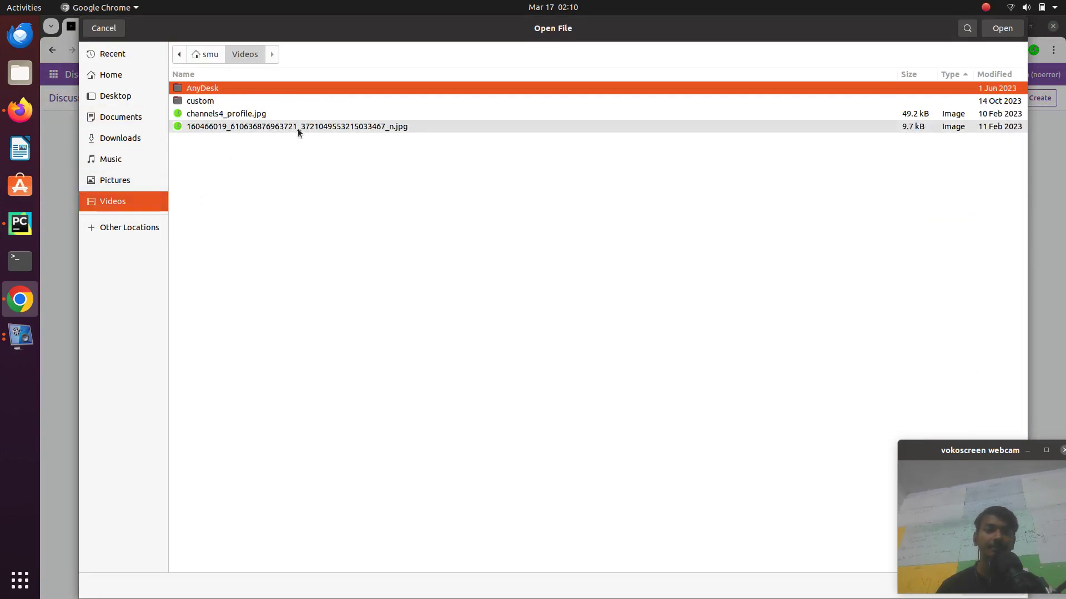
click(133, 183)
click(121, 161)
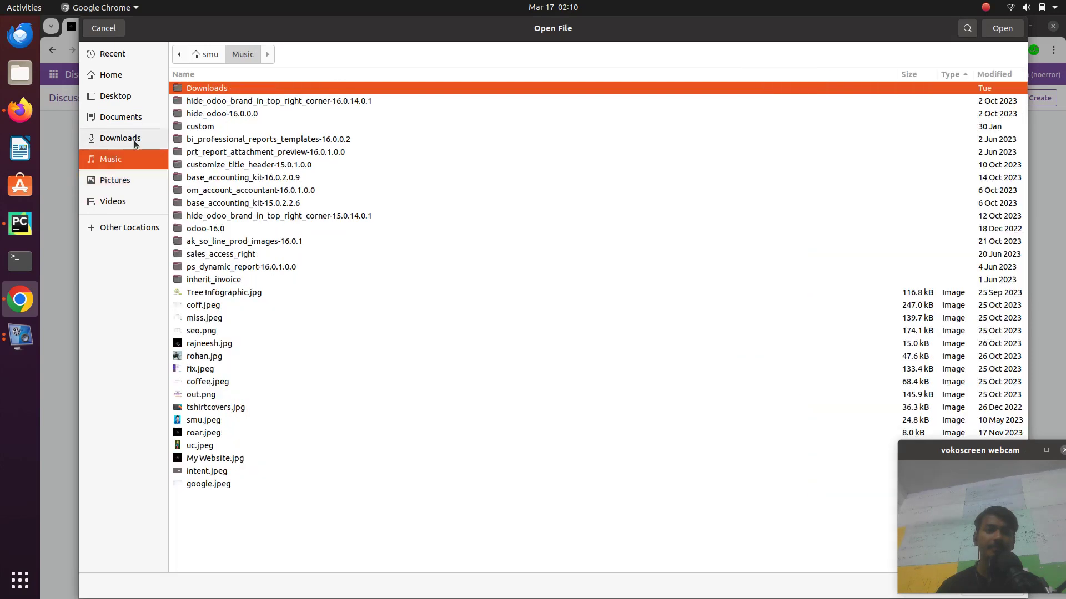
click(139, 141)
click(117, 118)
click(216, 202)
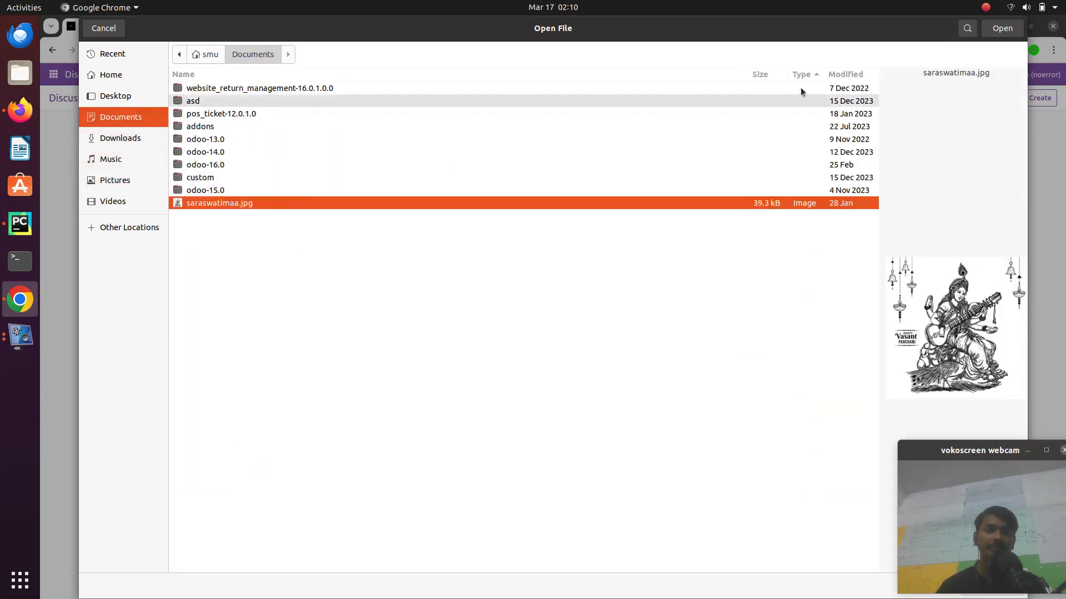
click(1001, 28)
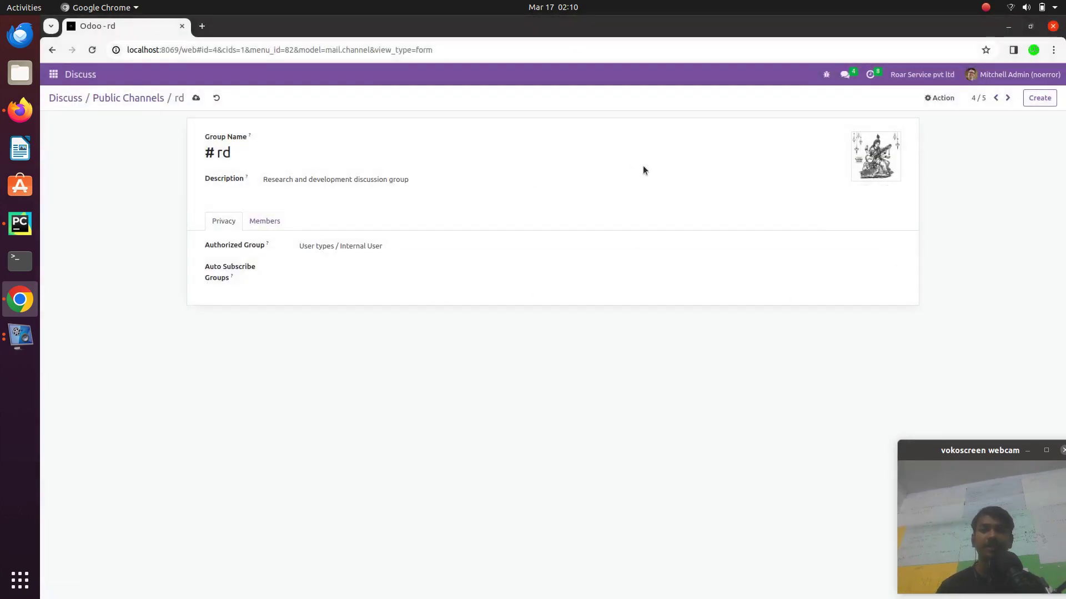
click(196, 98)
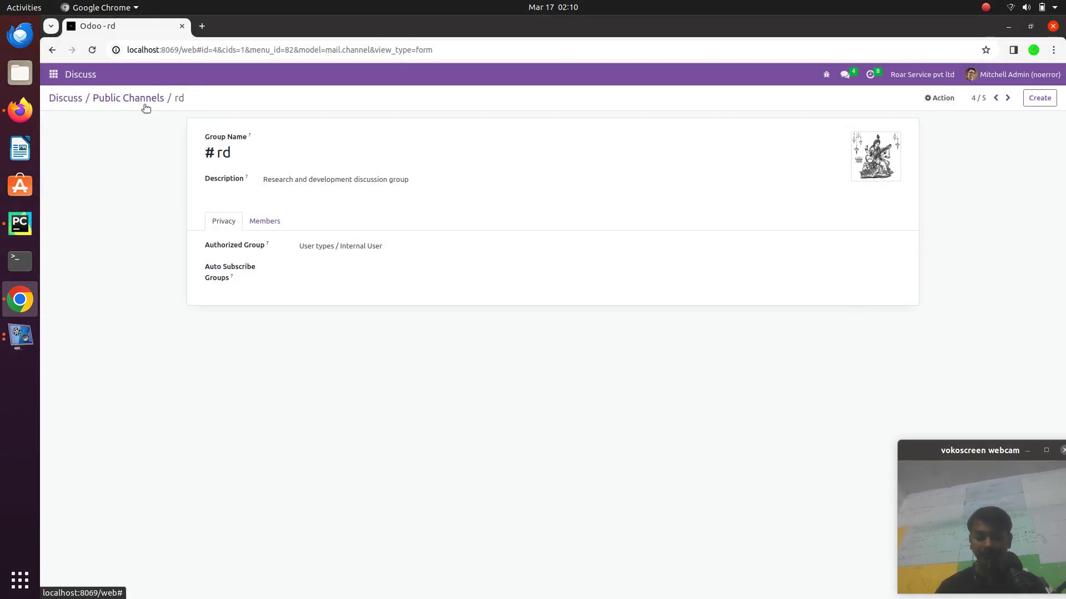
Examine the rd channel's members and the choices for its Authorized Group and Auto Subscribe Groups.
click(263, 221)
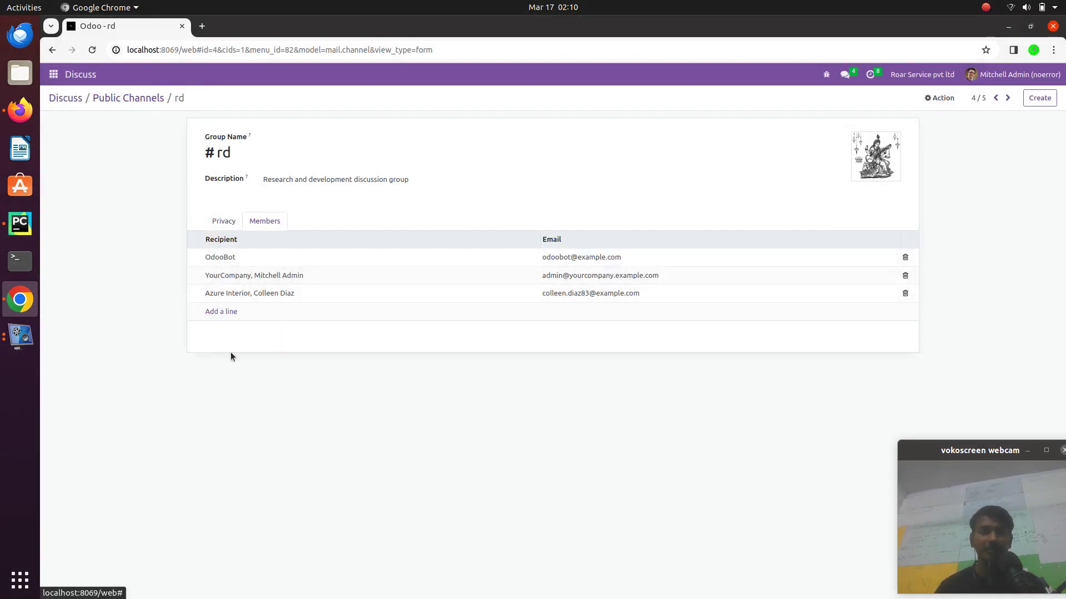
click(239, 222)
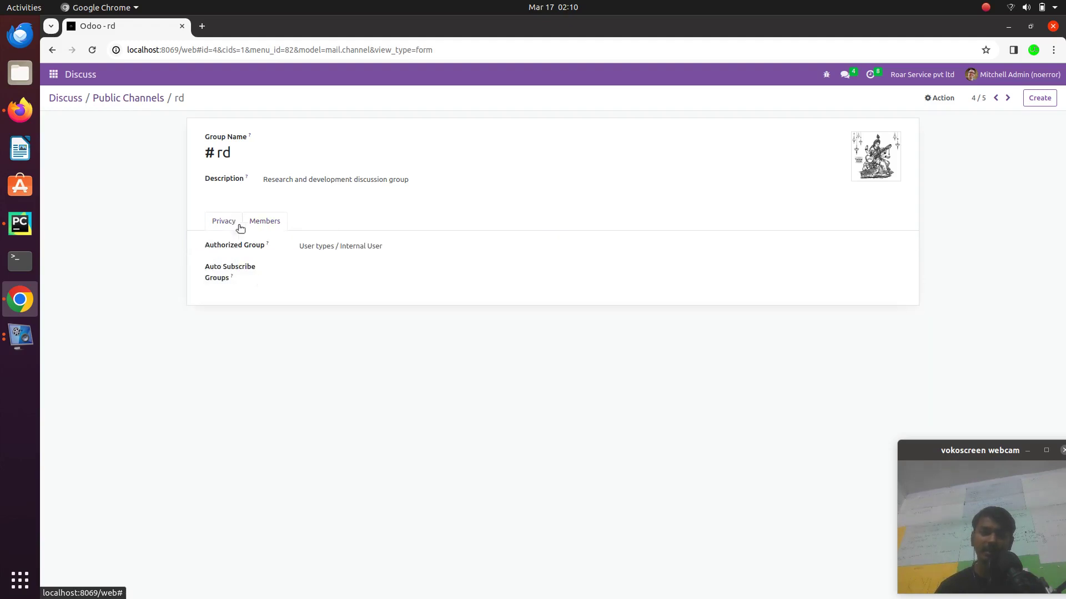
click(368, 245)
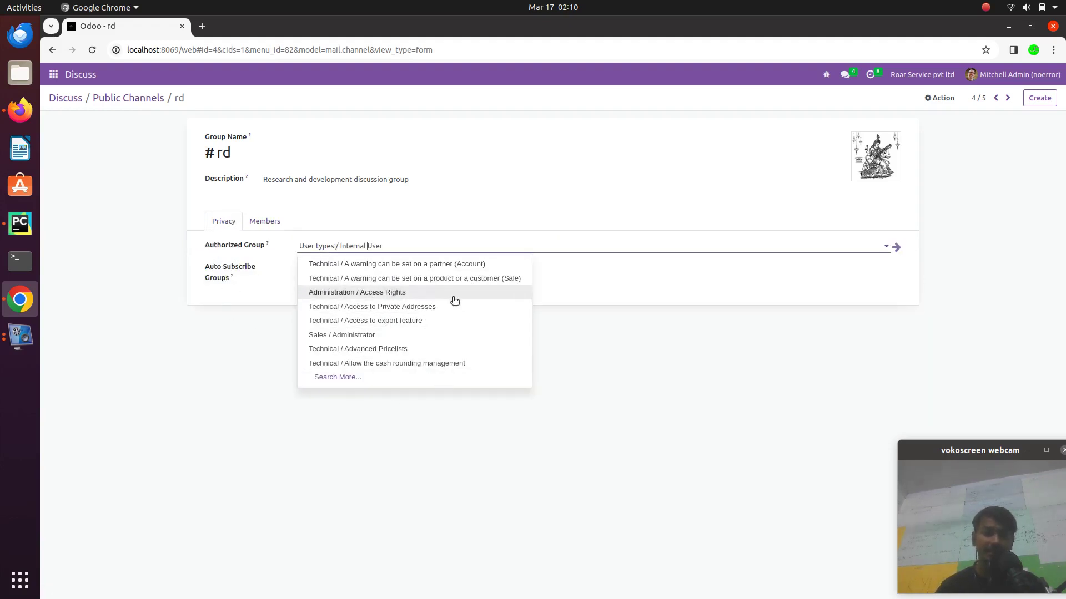
click(218, 327)
drag(205, 267, 248, 275)
click(241, 286)
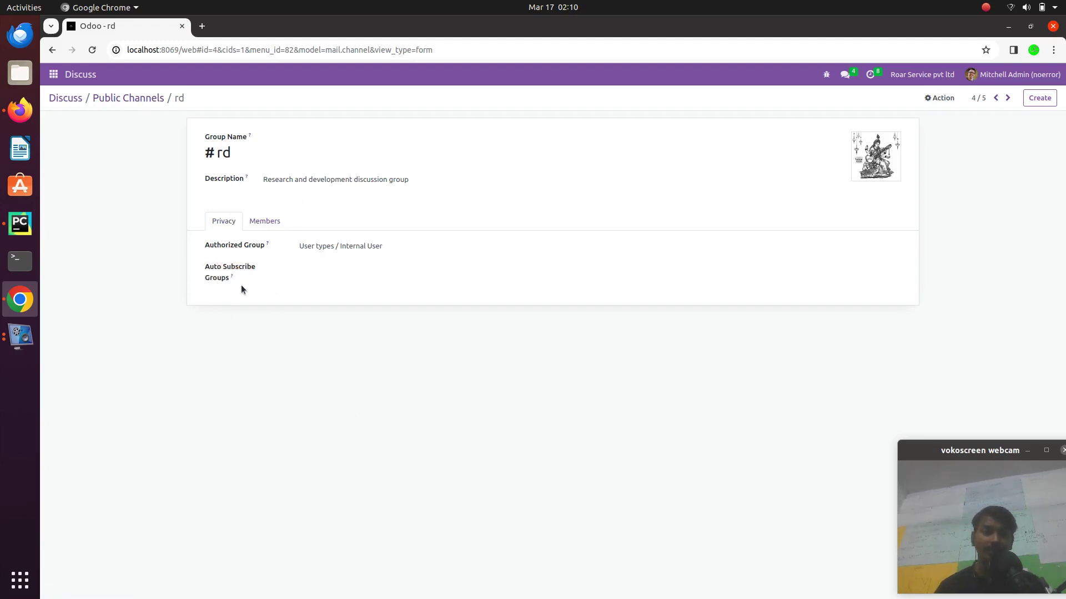
click(390, 271)
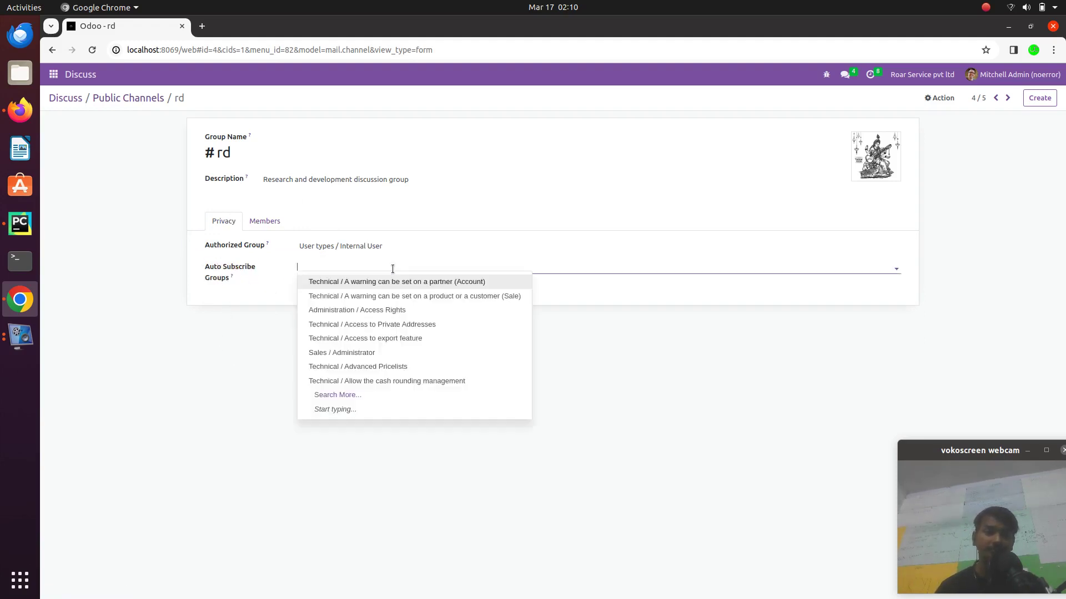
Try "Technical / A warning can be set on a product or a customer (Sale)" as the rd channel's Authorized Group and clear the field.
click(427, 246)
click(497, 277)
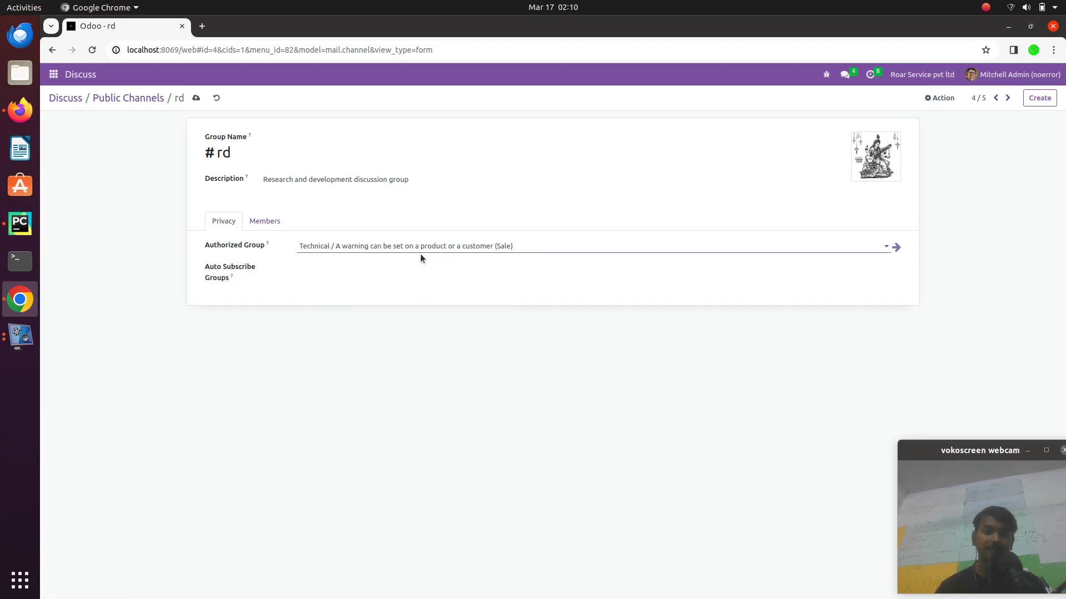
click(530, 244)
drag(530, 244, 312, 247)
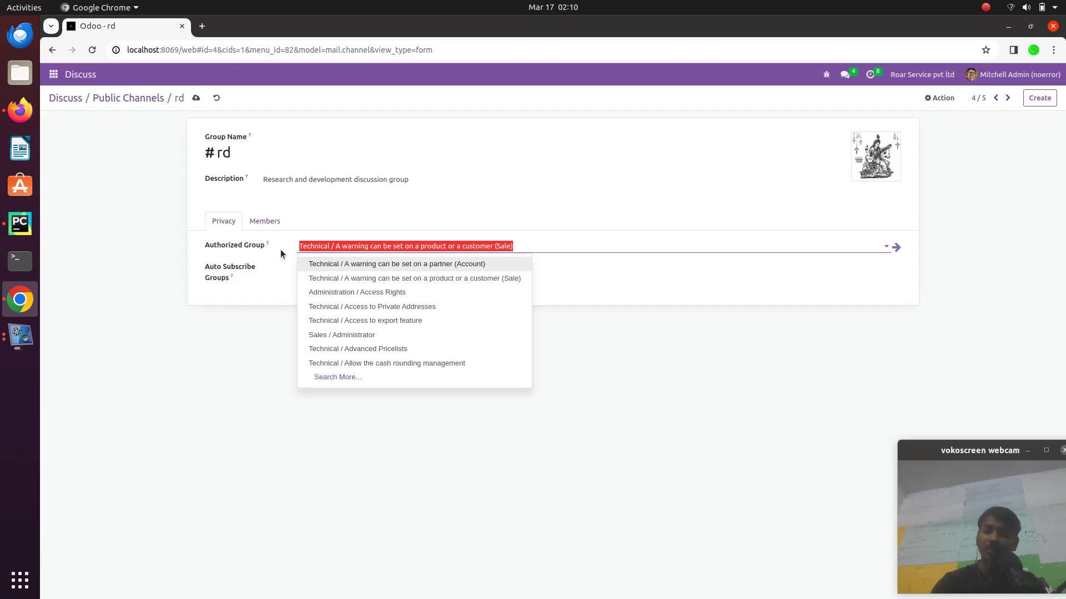
key(BackSpace)
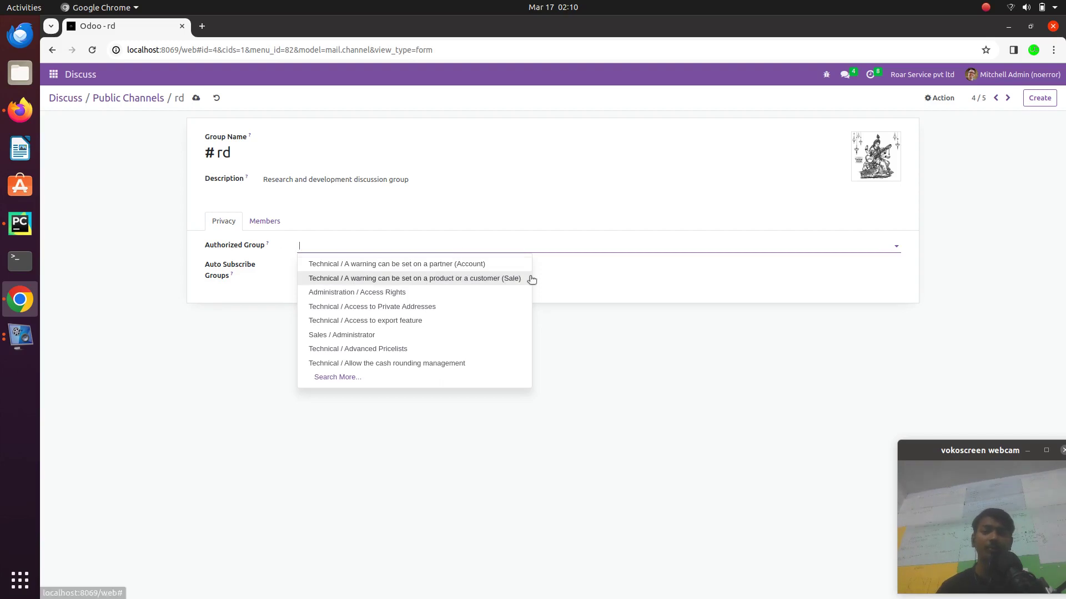
click(599, 265)
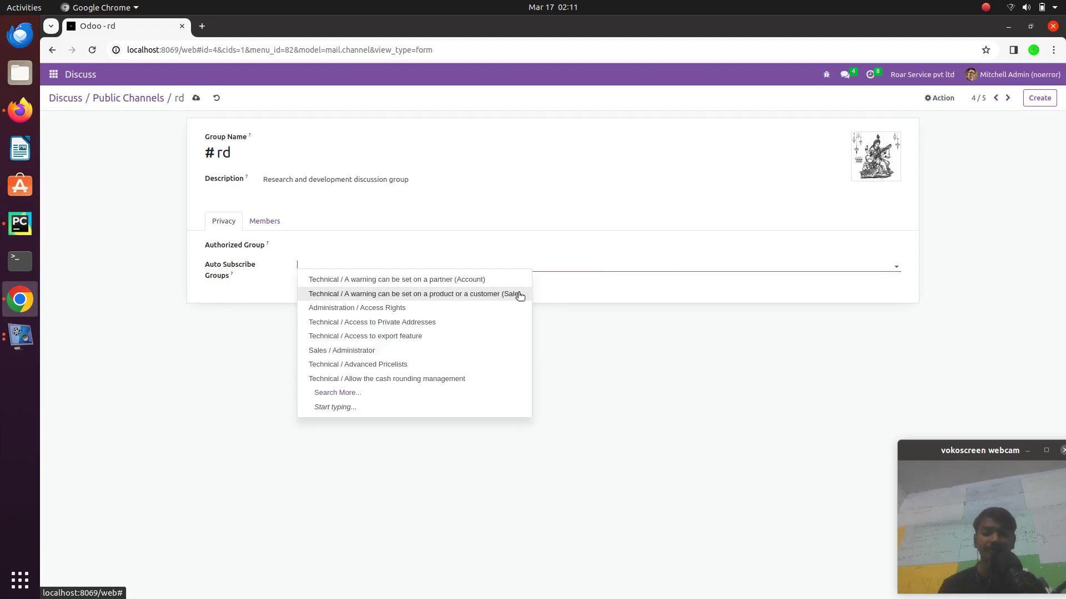
Leave the rd channel's record through the public channels list and return to its conversation in Discuss.
click(142, 104)
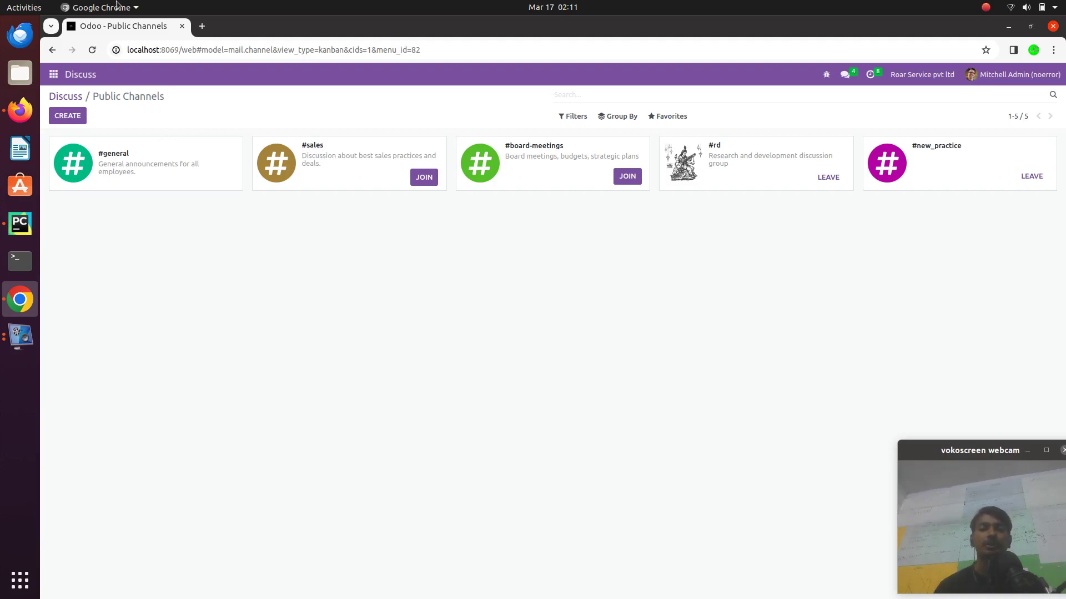
click(65, 98)
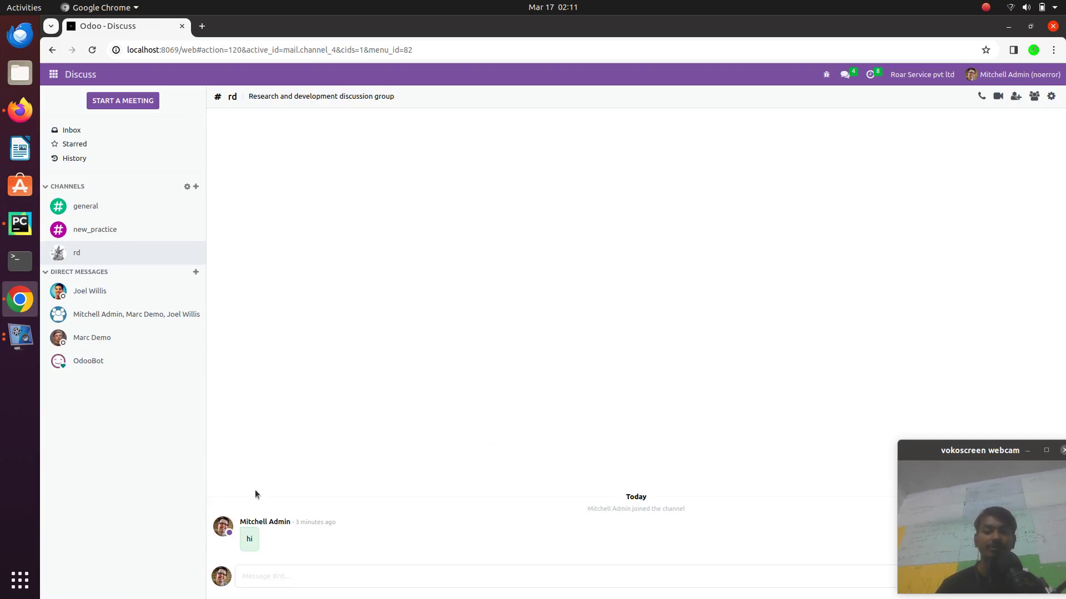
click(987, 8)
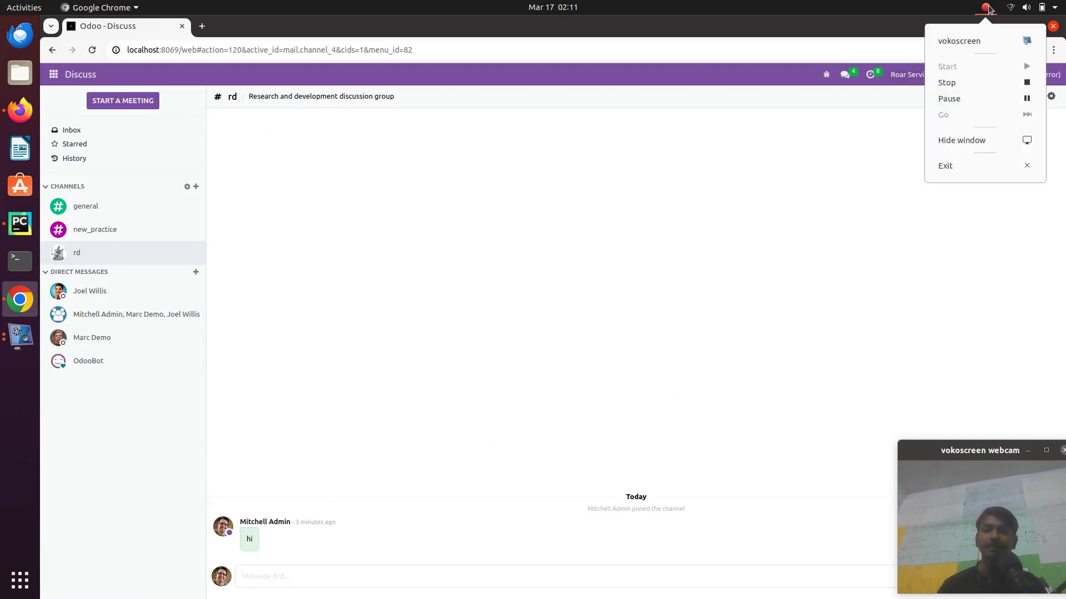